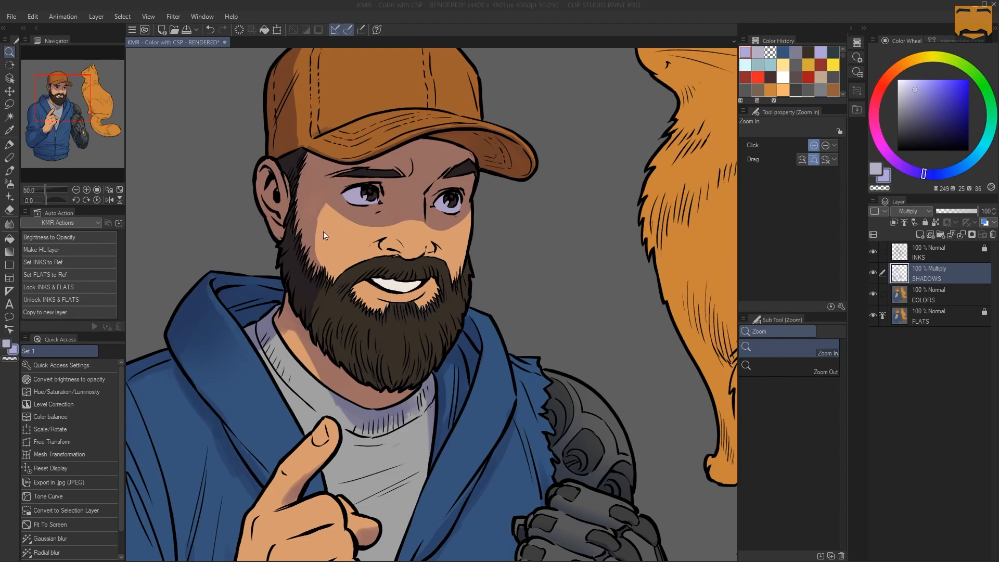
Step: Soften the edge of the cheek shadow with the Soft airbrush on the SHADOWS layer
{"action": "key", "text": "b"}
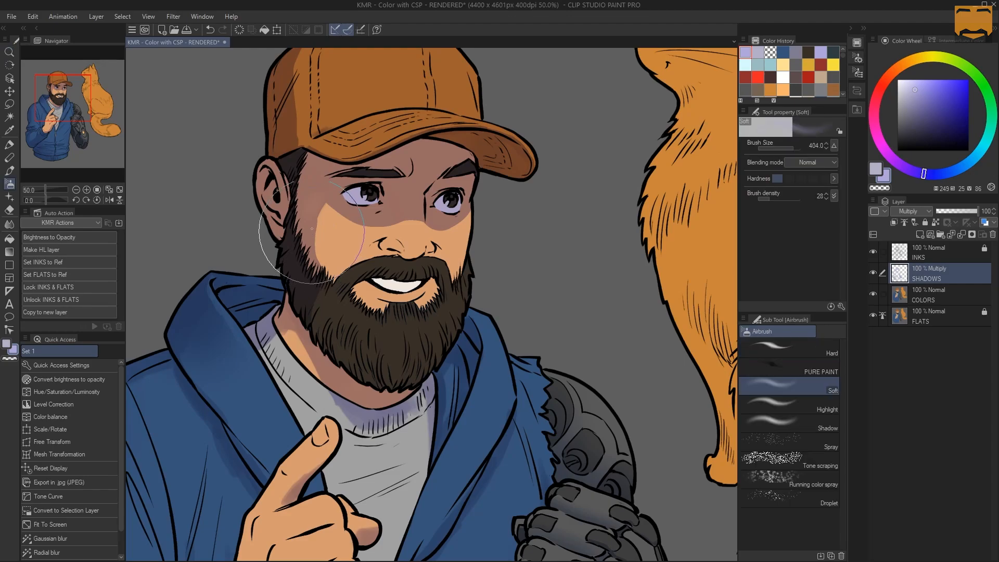
{"action": "mouse_move", "coordinate": [320, 155]}
{"action": "left_mouse_down"}
{"action": "mouse_move", "coordinate": [319, 106]}
{"action": "mouse_move", "coordinate": [320, 156]}
{"action": "left_mouse_up"}
Step: Select the dark beard and hair area, hide the selection outline, and shade the beard with the PURE PAINT airbrush
{"action": "key", "text": "w"}
{"action": "left_click", "coordinate": [386, 313]}
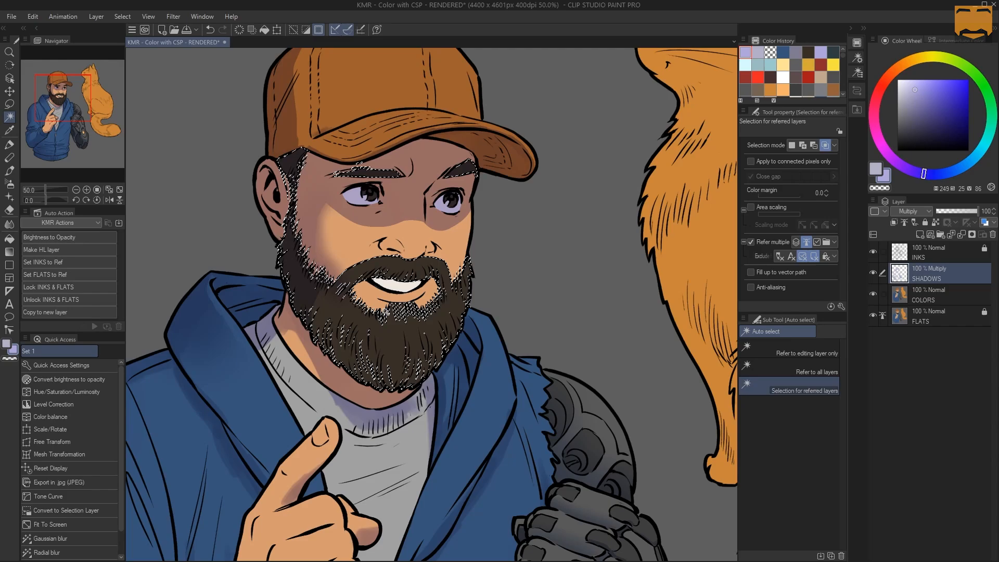
{"action": "key", "text": "ctrl+h"}
{"action": "key", "text": "b"}
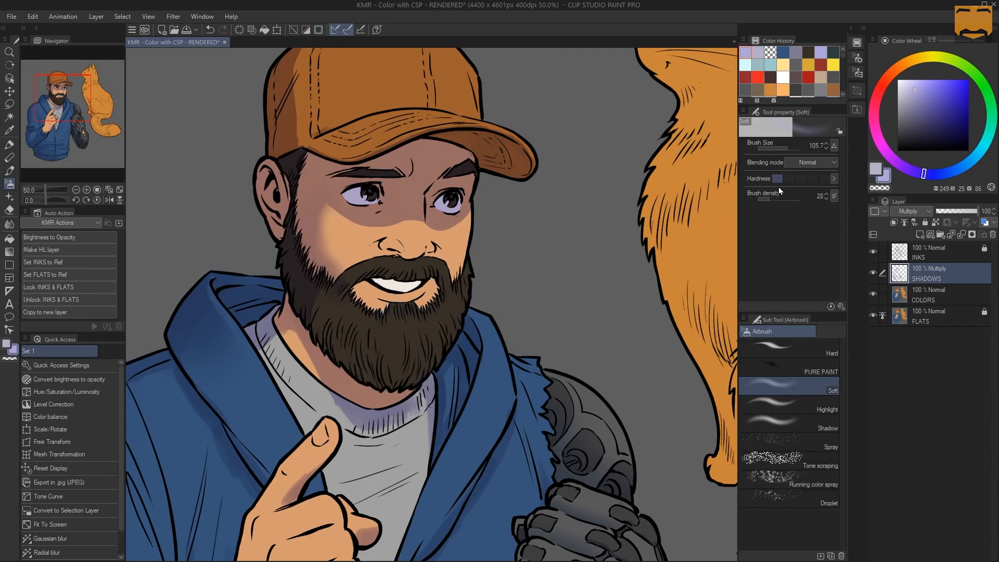
{"action": "left_click", "coordinate": [789, 367]}
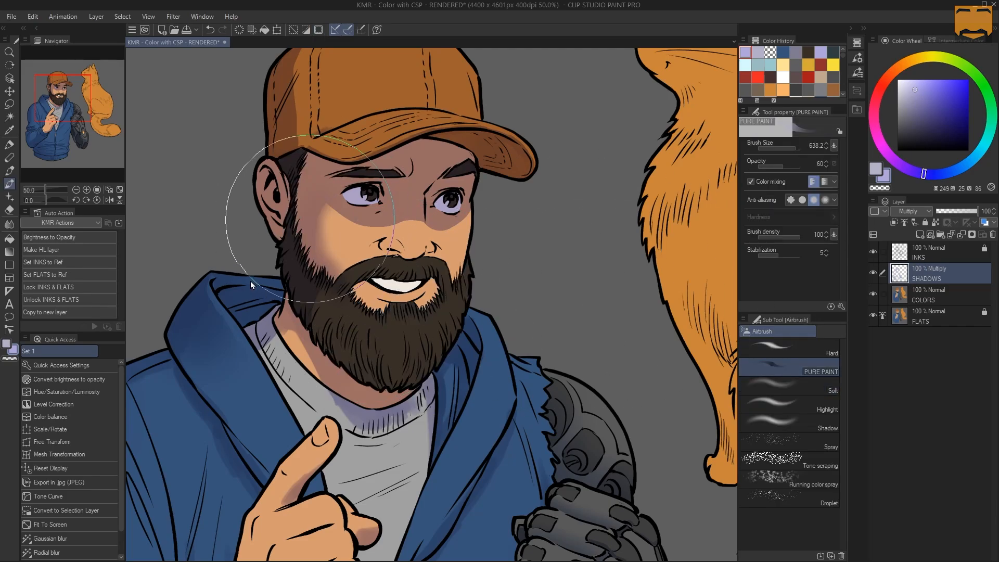
{"action": "left_click_drag", "start_coordinate": [251, 281], "coordinate": [317, 242]}
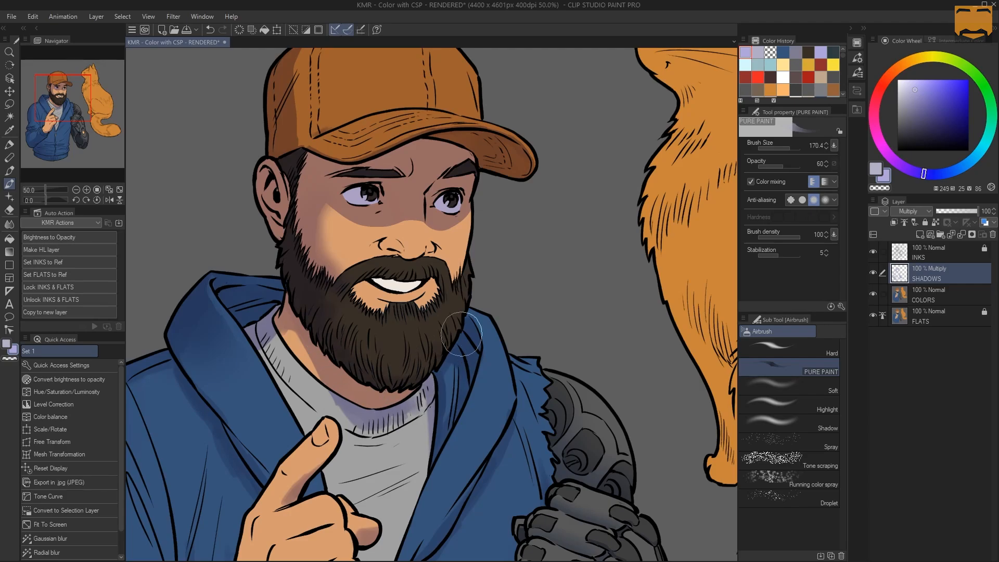
Step: Select the skin areas and paint PURE PAINT shadows on the skin beneath the moustache and around the mouth
{"action": "key", "text": "ctrl+space"}
{"action": "left_click", "coordinate": [403, 284]}
{"action": "left_click", "coordinate": [402, 284]}
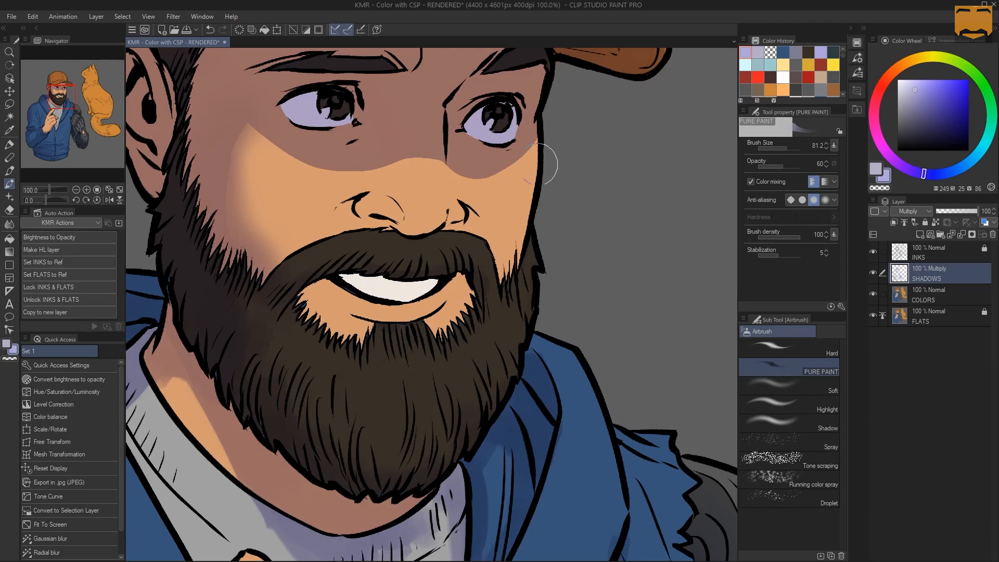
{"action": "key", "text": "w"}
{"action": "left_click", "coordinate": [513, 179]}
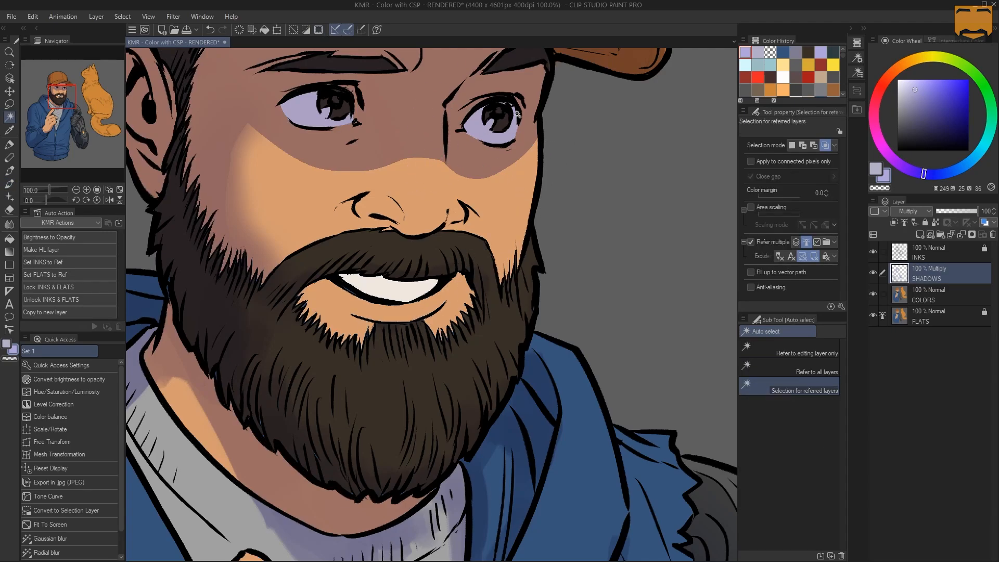
{"action": "key", "text": "b"}
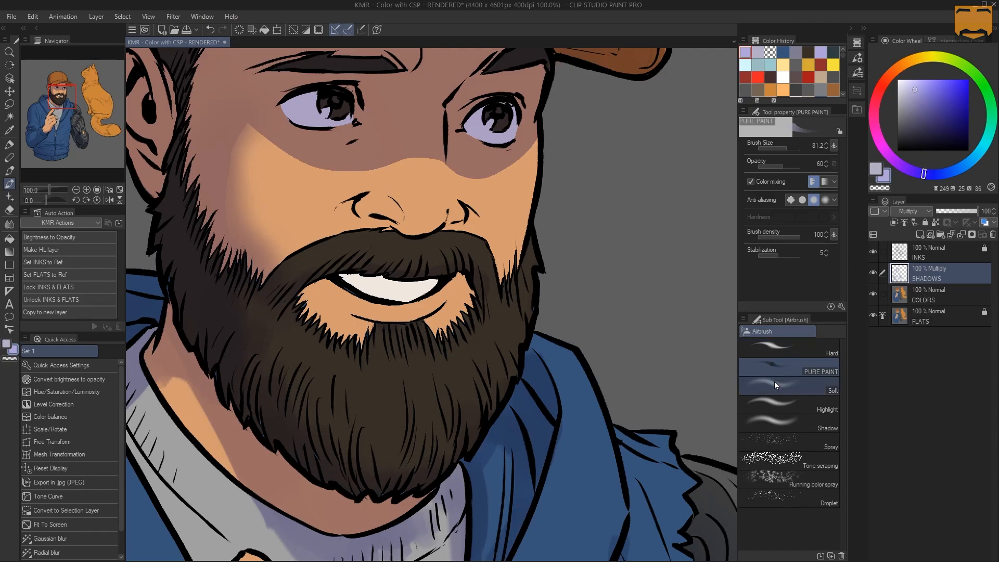
{"action": "mouse_move", "coordinate": [330, 255]}
{"action": "left_mouse_down"}
{"action": "mouse_move", "coordinate": [324, 277]}
{"action": "mouse_move", "coordinate": [291, 296]}
{"action": "left_mouse_up"}
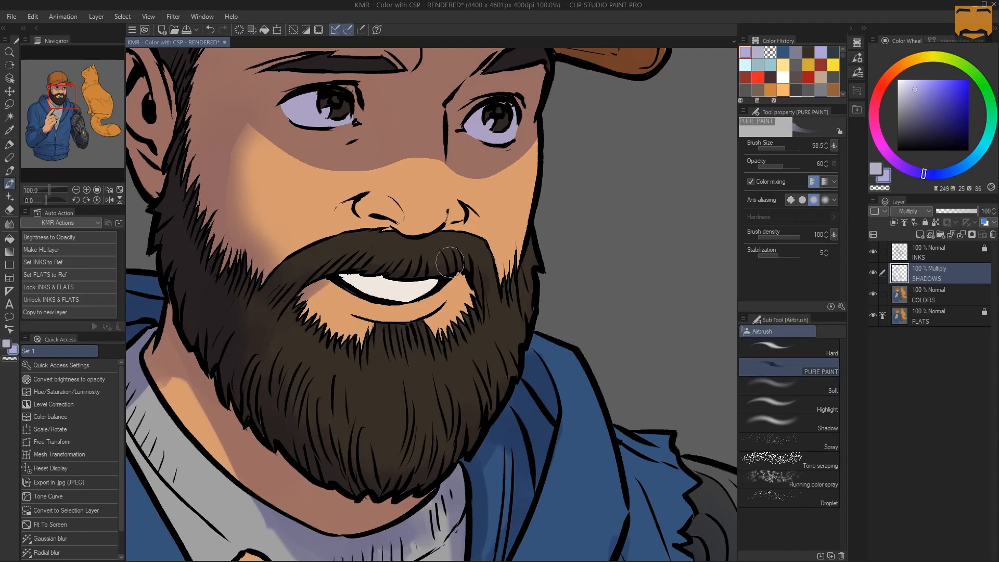
{"action": "mouse_move", "coordinate": [475, 274]}
{"action": "left_mouse_down"}
{"action": "mouse_move", "coordinate": [475, 299]}
{"action": "mouse_move", "coordinate": [427, 329]}
{"action": "left_mouse_up"}
{"action": "left_click_drag", "start_coordinate": [361, 321], "coordinate": [367, 327]}
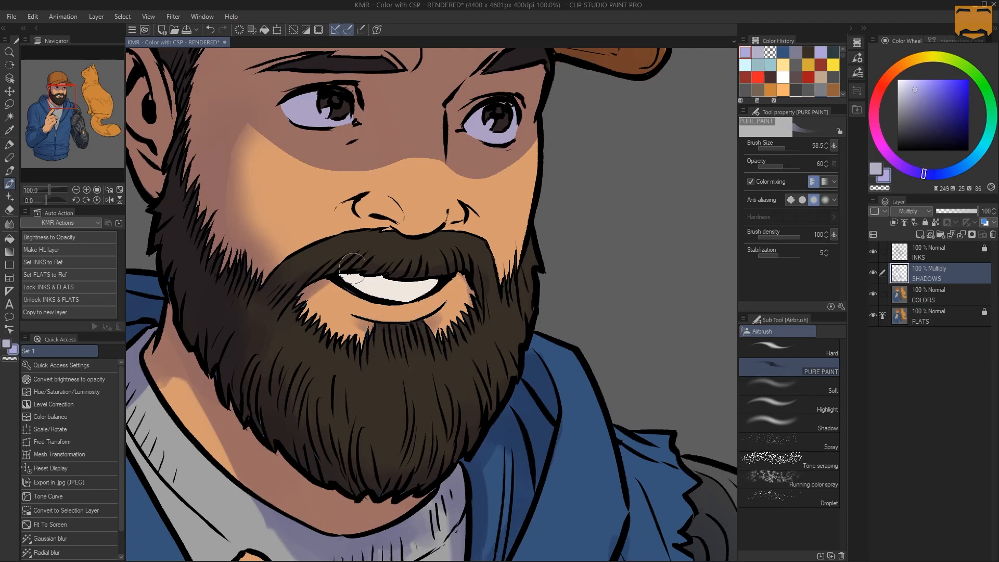
Step: Select the whites of the eyes and teeth, shade the upper teeth with PURE PAINT, and clear the selection
{"action": "key", "text": "w"}
{"action": "left_click", "coordinate": [392, 271]}
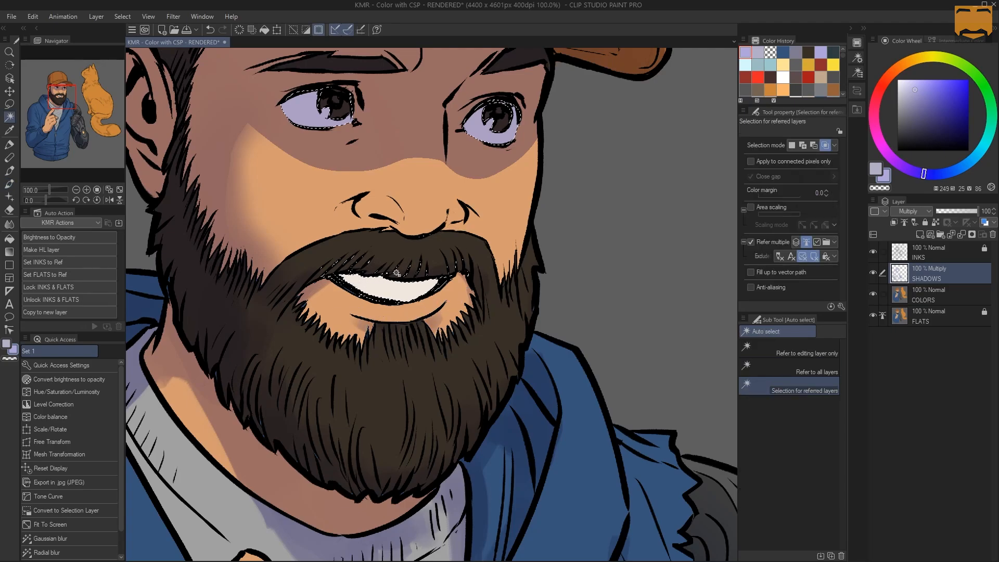
{"action": "key", "text": "b"}
{"action": "left_click_drag", "start_coordinate": [325, 271], "coordinate": [348, 269]}
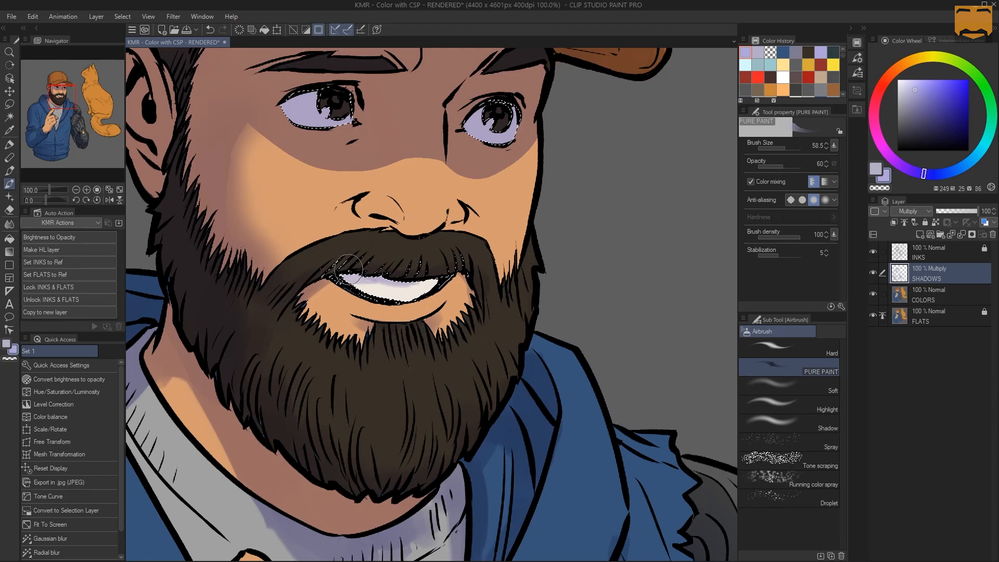
{"action": "left_click_drag", "start_coordinate": [411, 268], "coordinate": [368, 267]}
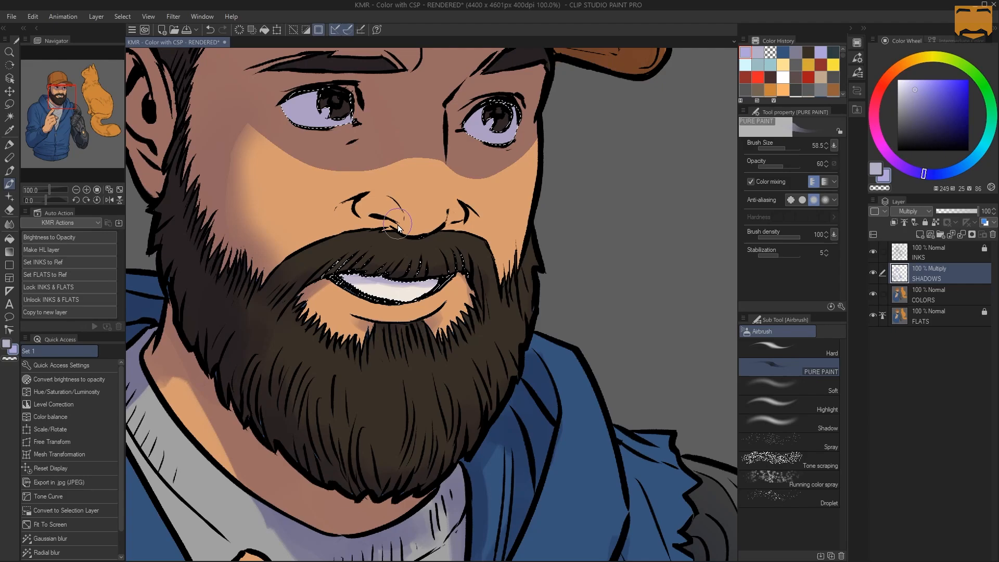
{"action": "key", "text": "ctrl+d"}
{"action": "key", "text": "m"}
{"action": "key", "text": "ctrl+shift+d"}
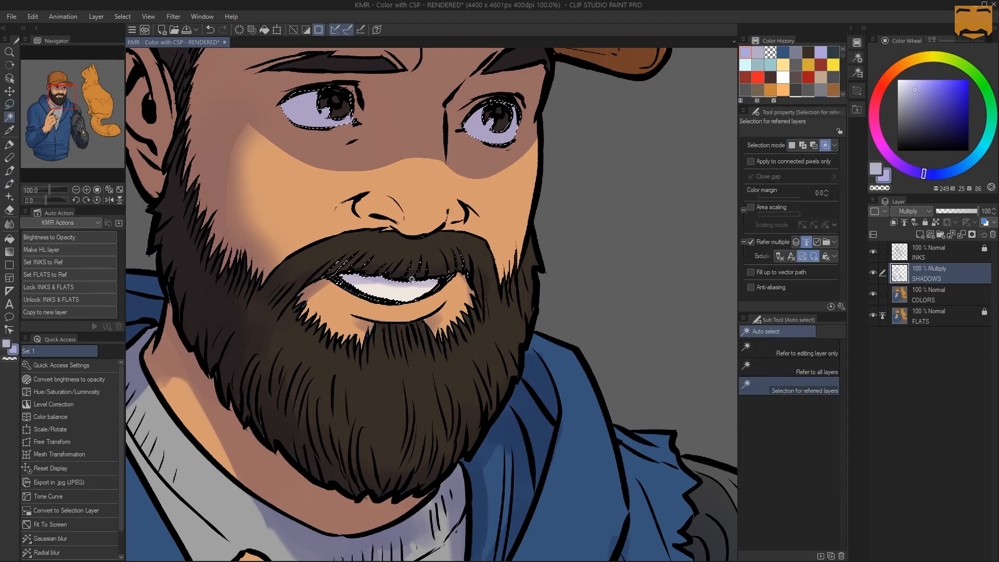
{"action": "key", "text": "ctrl+d"}
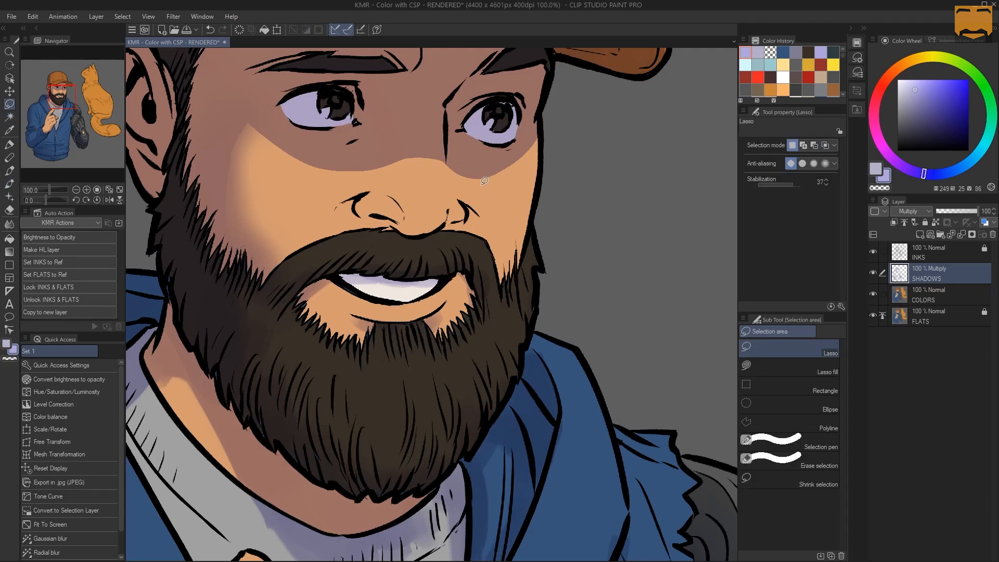
Step: Lasso around the mouth and narrow the selection to only the teeth using Auto select for referred layers
{"action": "key", "text": "slash"}
{"action": "left_click", "coordinate": [451, 233], "text": "alt"}
{"action": "left_click", "coordinate": [451, 233], "text": "alt"}
{"action": "left_click_drag", "start_coordinate": [469, 210], "coordinate": [453, 256]}
{"action": "left_click", "coordinate": [410, 297]}
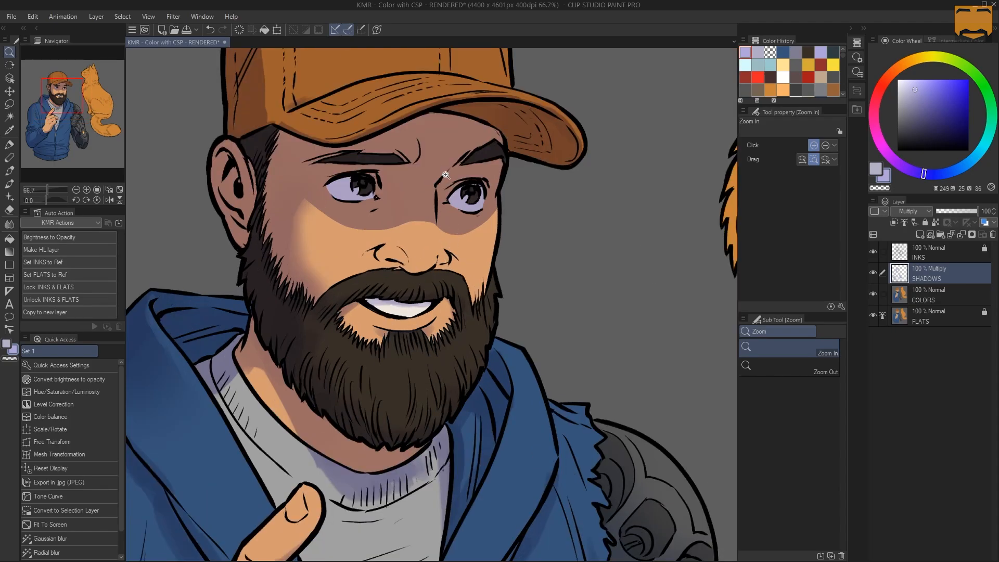
{"action": "key", "text": "w"}
{"action": "key", "text": "m"}
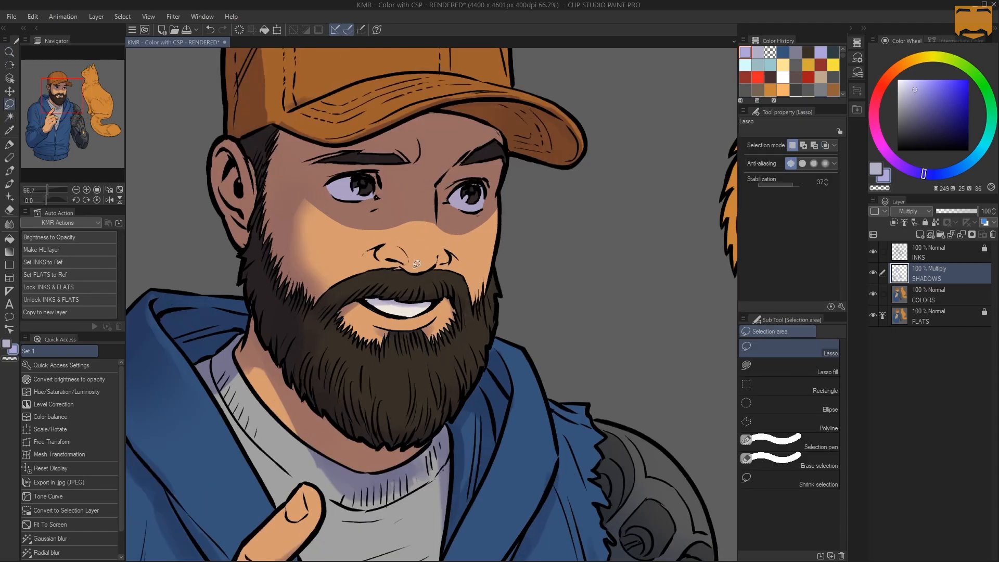
{"action": "mouse_move", "coordinate": [378, 244]}
{"action": "left_mouse_down"}
{"action": "mouse_move", "coordinate": [434, 341]}
{"action": "mouse_move", "coordinate": [427, 236]}
{"action": "left_mouse_up"}
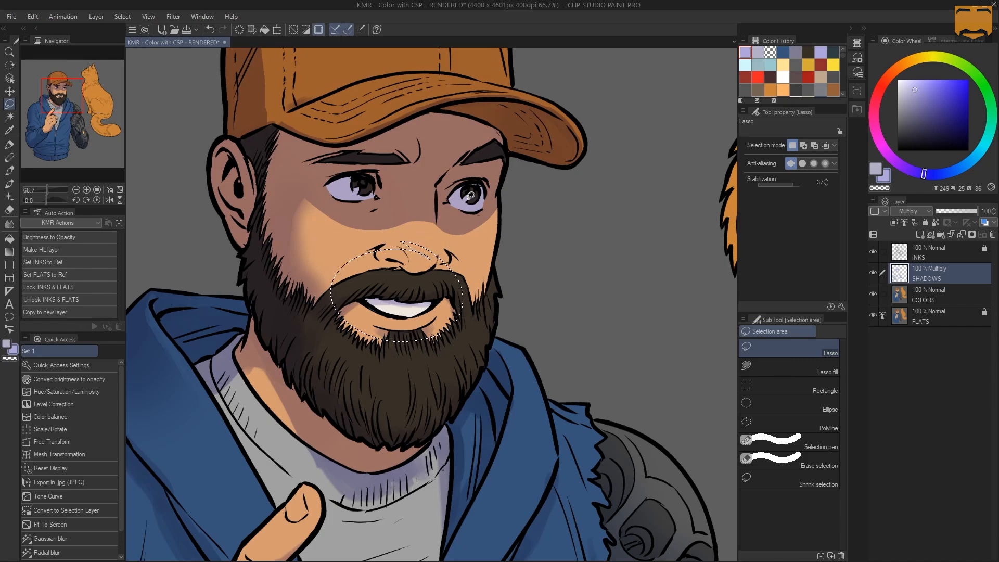
{"action": "key", "text": "w"}
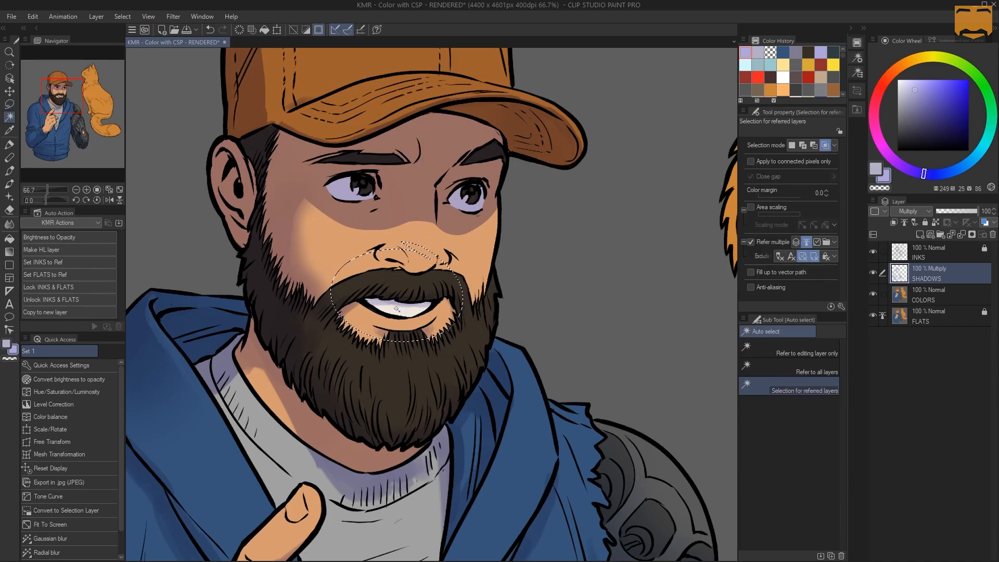
{"action": "left_click", "coordinate": [399, 308]}
Step: Shift the teeth shadow's hue to -41 and raise its luminosity with Hue/Saturation/Luminosity
{"action": "key", "text": "ctrl+d"}
{"action": "key", "text": "ctrl+u"}
{"action": "left_click", "coordinate": [598, 173]}
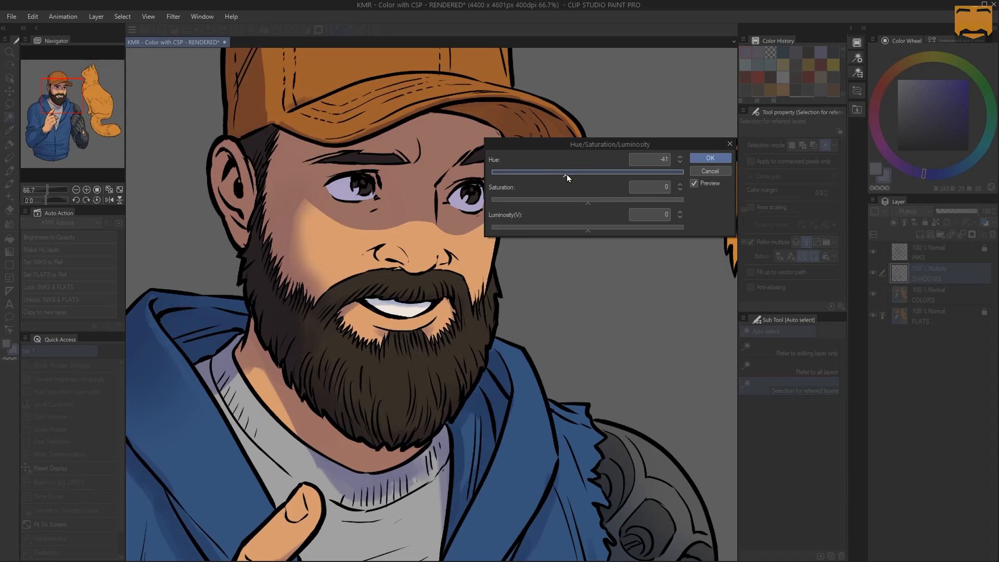
{"action": "left_click", "coordinate": [567, 174]}
{"action": "left_click", "coordinate": [595, 227]}
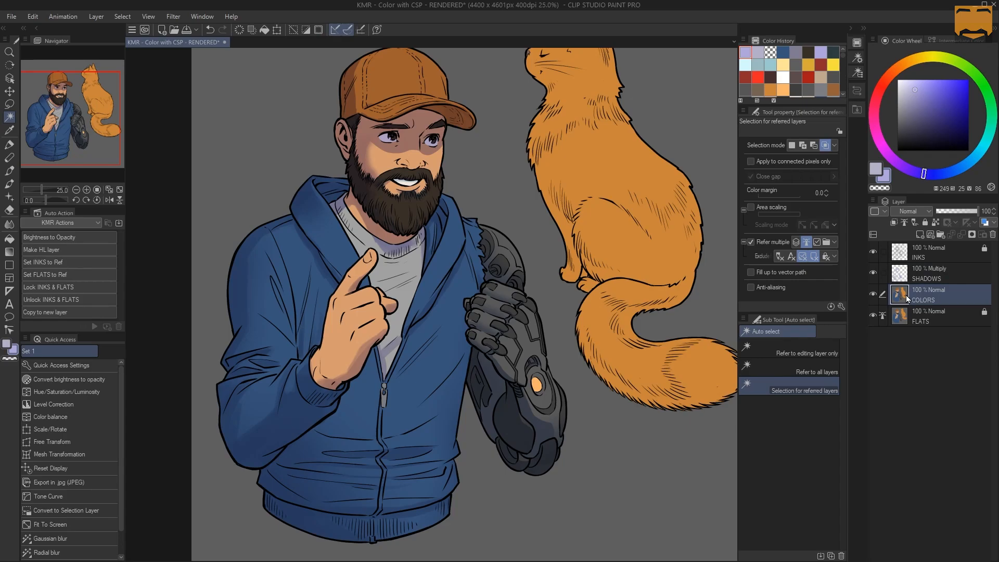
Step: Brighten the grey shirt on the COLORS layer by setting its luminosity to 29
{"action": "key", "text": "ctrl+u"}
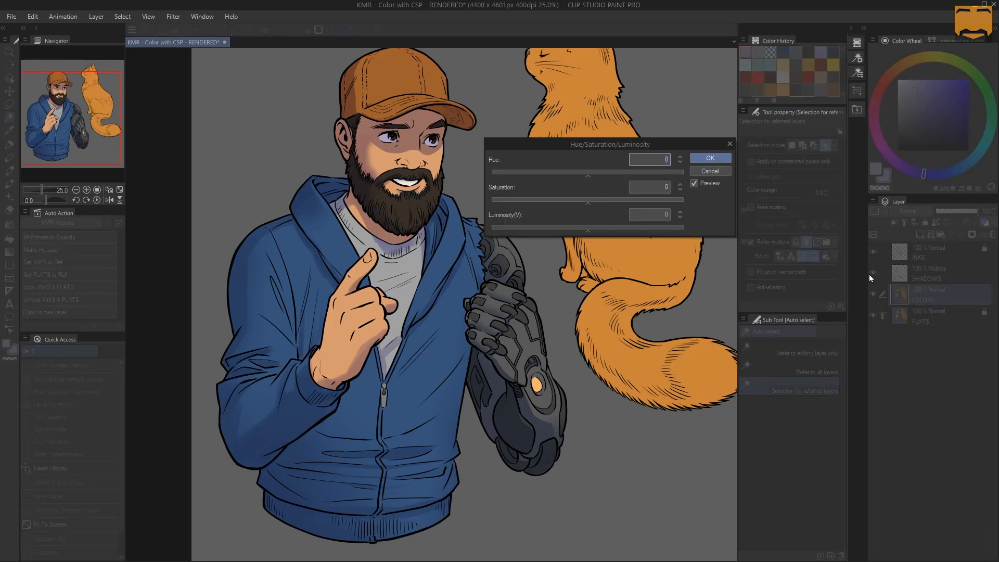
{"action": "left_click", "coordinate": [601, 227]}
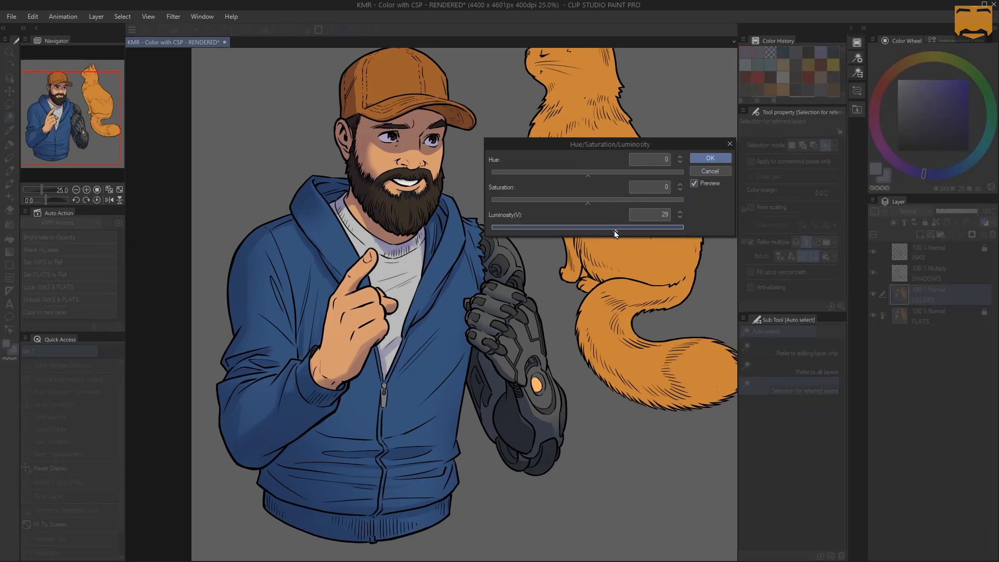
{"action": "left_click", "coordinate": [711, 158]}
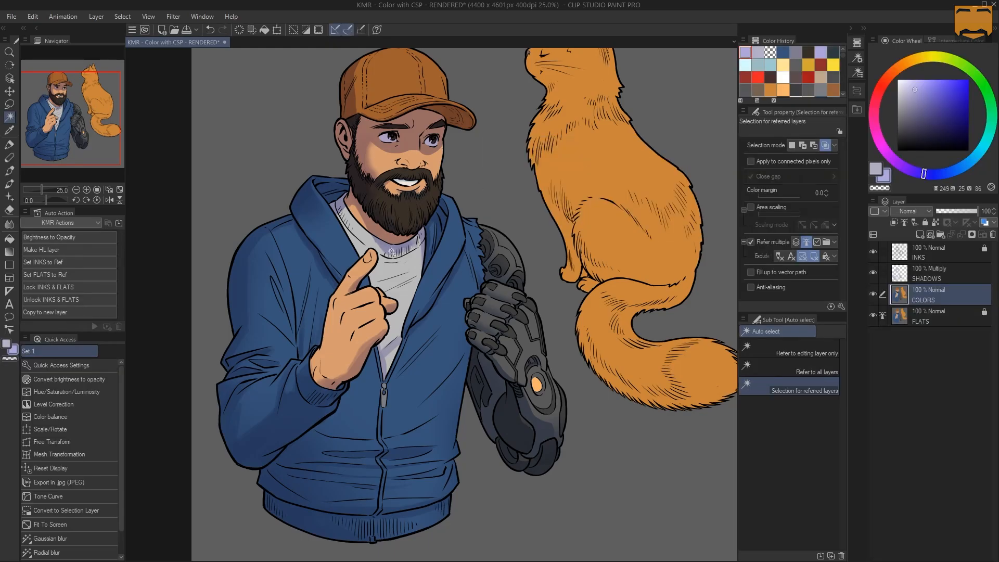
Step: Shift the hue of the shirt's shadows on the SHADOWS layer to -33
{"action": "left_click", "coordinate": [897, 275]}
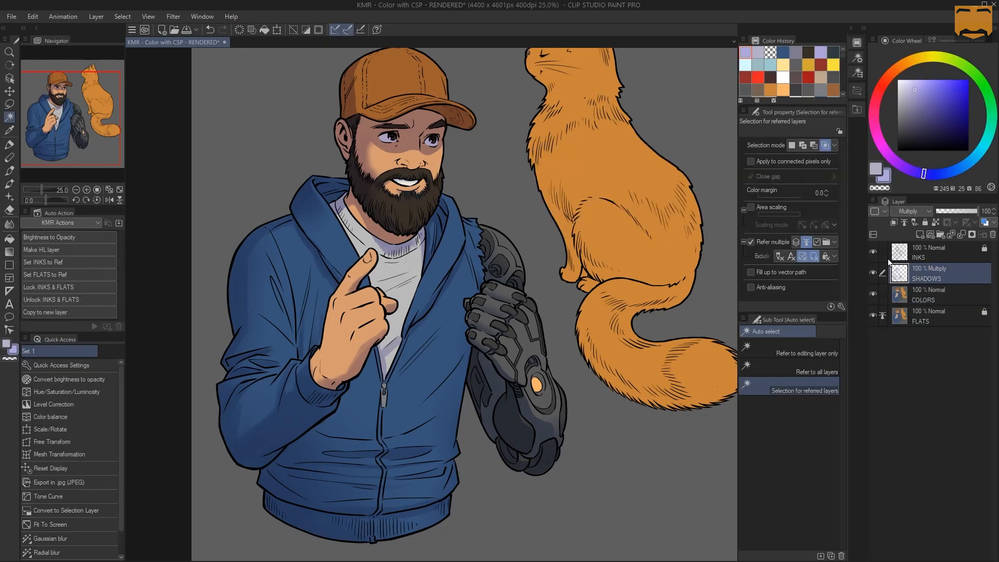
{"action": "key", "text": "ctrl+u"}
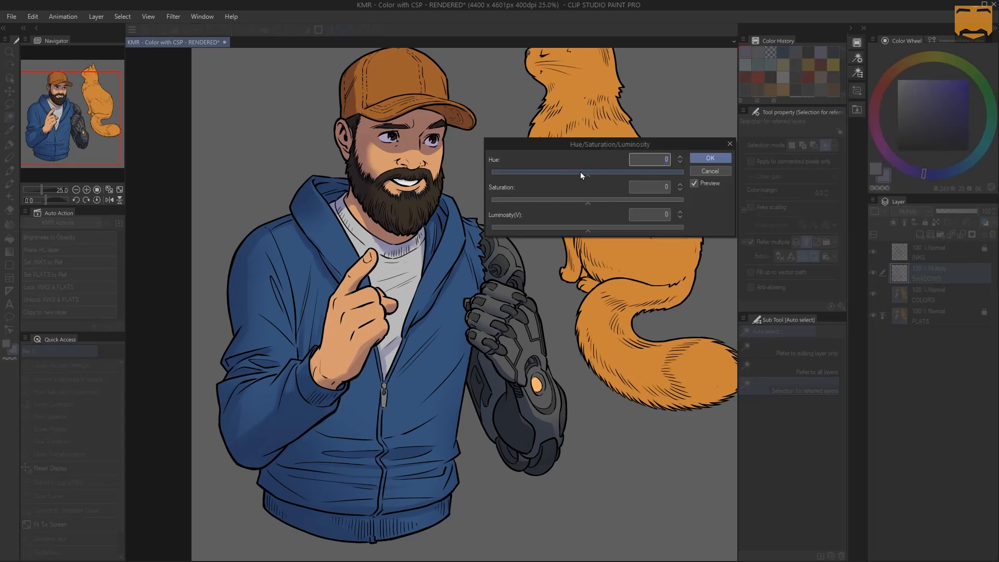
{"action": "left_click_drag", "start_coordinate": [580, 174], "coordinate": [576, 177]}
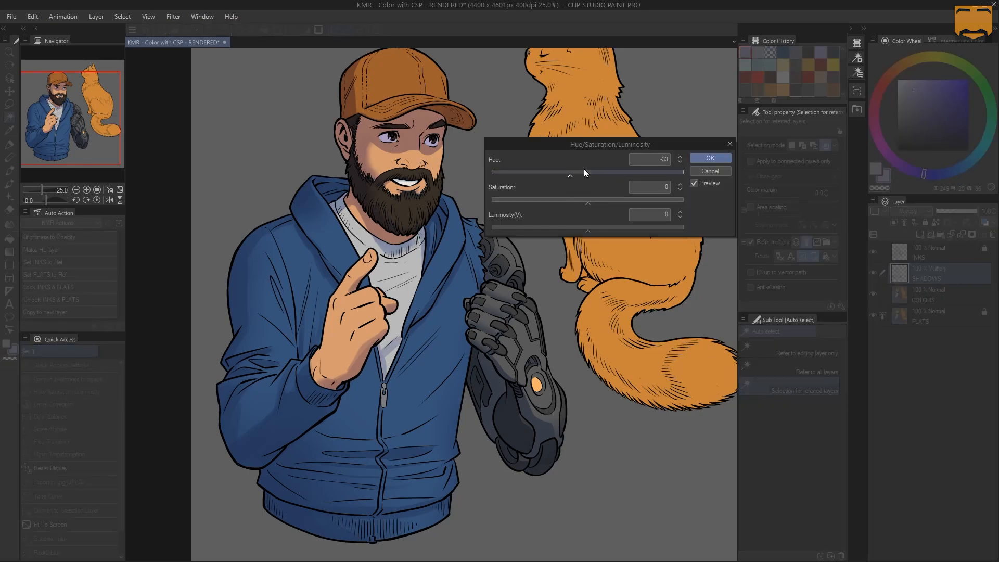
{"action": "left_click", "coordinate": [709, 163]}
Step: Select the face's skin areas with Auto select for referred layers, keeping the SHADOWS layer active
{"action": "key", "text": "ctrl+space"}
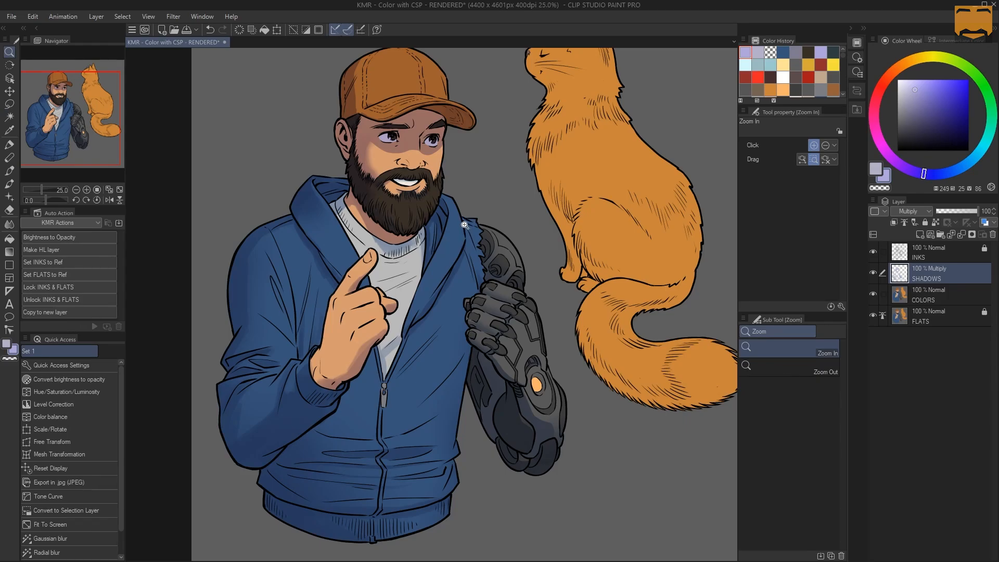
{"action": "left_click", "coordinate": [393, 201]}
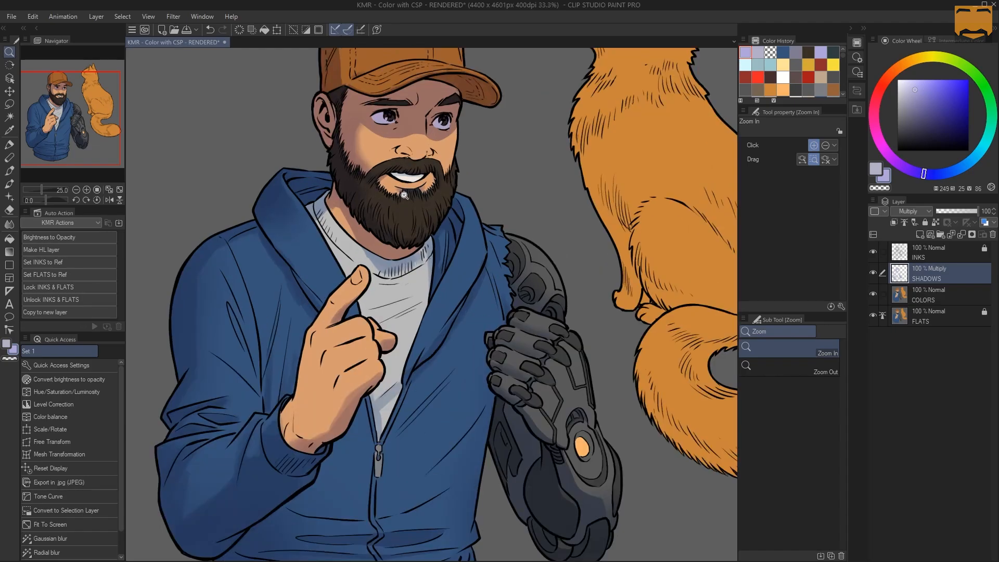
{"action": "left_click", "coordinate": [406, 193]}
{"action": "mouse_move", "coordinate": [412, 188]}
{"action": "left_mouse_down"}
{"action": "mouse_move", "coordinate": [422, 333]}
{"action": "mouse_move", "coordinate": [448, 258]}
{"action": "left_mouse_up"}
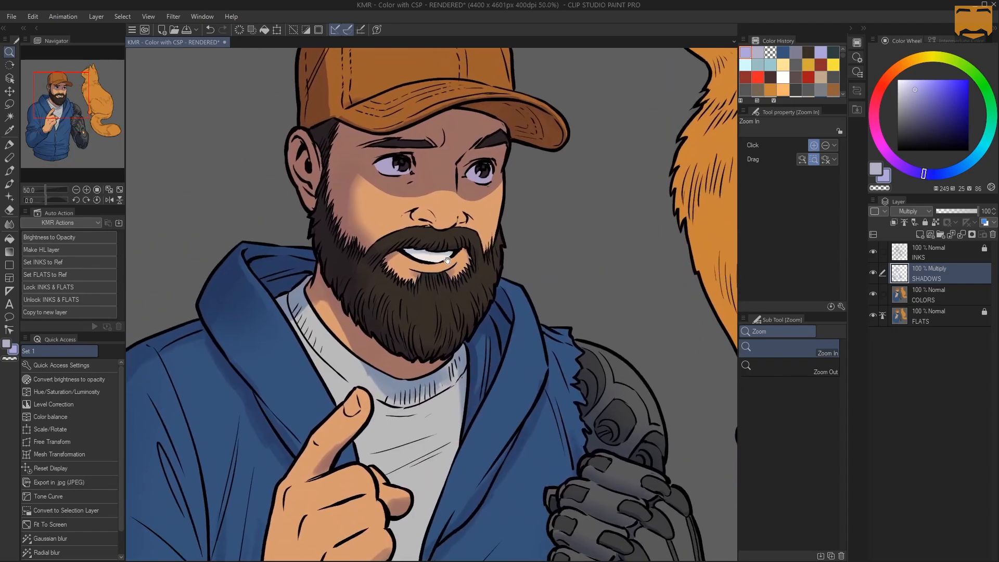
{"action": "left_click", "coordinate": [448, 233]}
{"action": "key", "text": "b"}
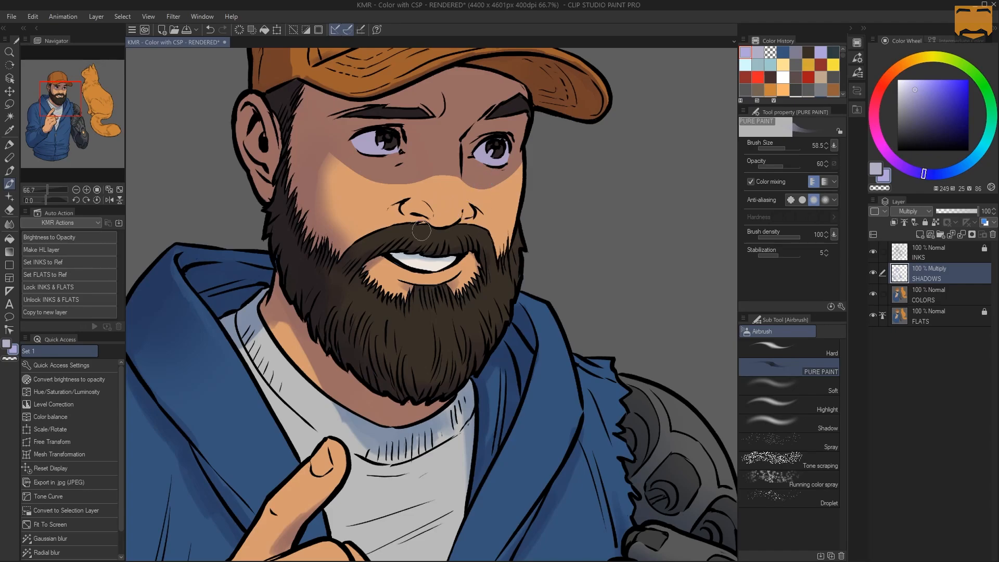
{"action": "key", "text": "w"}
{"action": "left_click", "coordinate": [459, 191]}
{"action": "key", "text": "ctrl+d"}
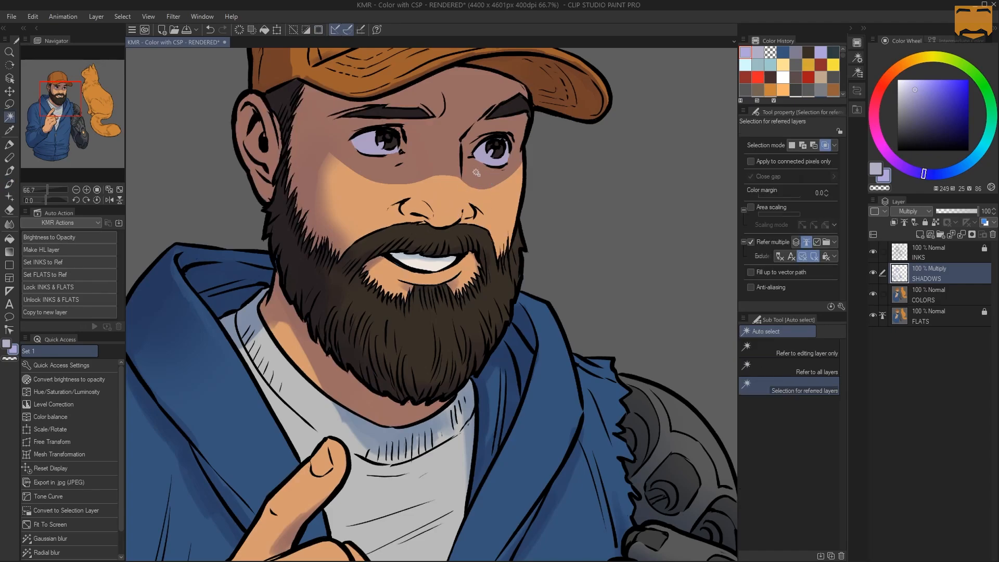
Step: Reduce the PURE PAINT brush size to 27.4 and paint shadows under the nose and below the lower lip
{"action": "key", "text": "b"}
{"action": "scroll", "coordinate": [448, 202], "scroll_direction": "up", "scroll_amount": 1}
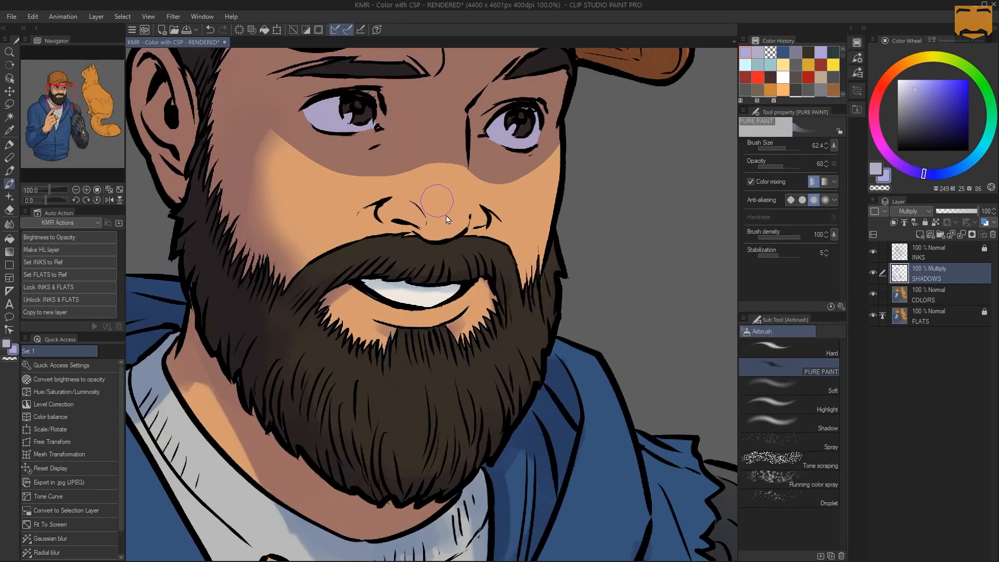
{"action": "key", "text": "bracketleft"}
{"action": "key", "text": "bracketleft"}
{"action": "key", "text": "bracketleft"}
{"action": "key", "text": "bracketleft"}
{"action": "mouse_move", "coordinate": [396, 222]}
{"action": "left_mouse_down"}
{"action": "mouse_move", "coordinate": [434, 217]}
{"action": "mouse_move", "coordinate": [394, 224]}
{"action": "mouse_move", "coordinate": [426, 238]}
{"action": "mouse_move", "coordinate": [474, 228]}
{"action": "left_mouse_up"}
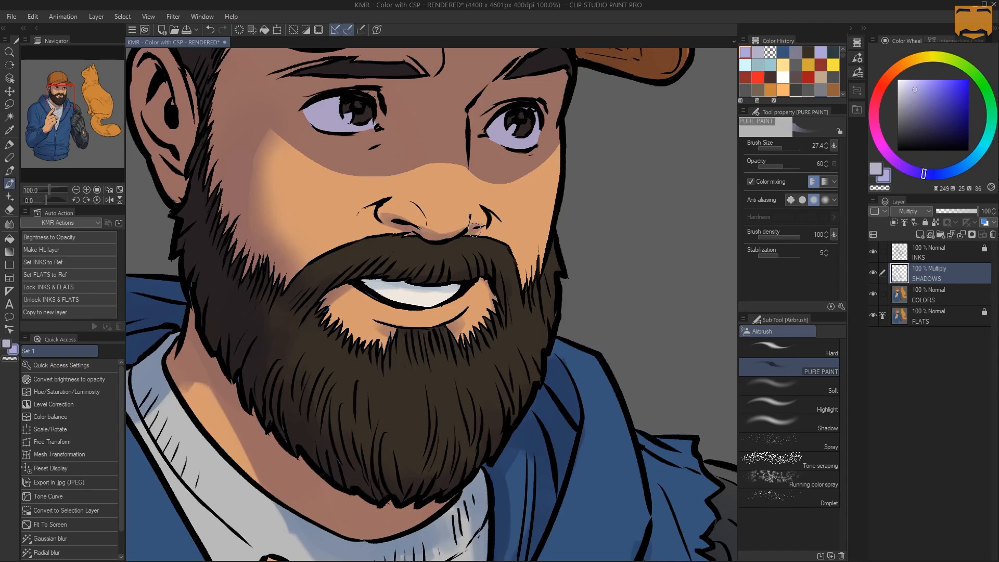
{"action": "mouse_move", "coordinate": [403, 321]}
{"action": "left_mouse_down"}
{"action": "mouse_move", "coordinate": [441, 322]}
{"action": "mouse_move", "coordinate": [394, 321]}
{"action": "mouse_move", "coordinate": [432, 327]}
{"action": "mouse_move", "coordinate": [471, 301]}
{"action": "left_mouse_up"}
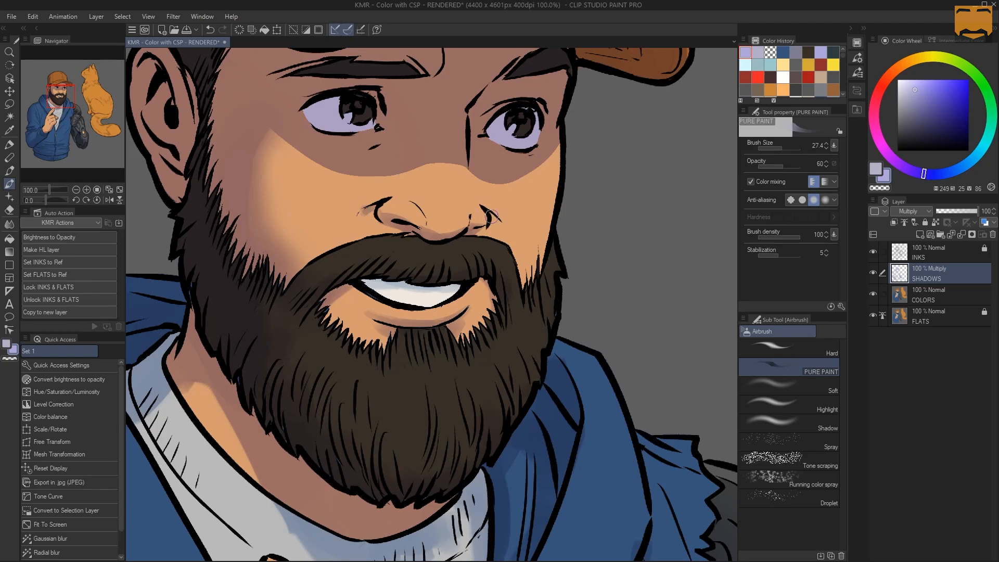
Step: Paint a soft shadow along the lower edge of the pointing hand with the PURE PAINT brush at size 39.6
{"action": "left_click", "coordinate": [453, 240], "text": "alt"}
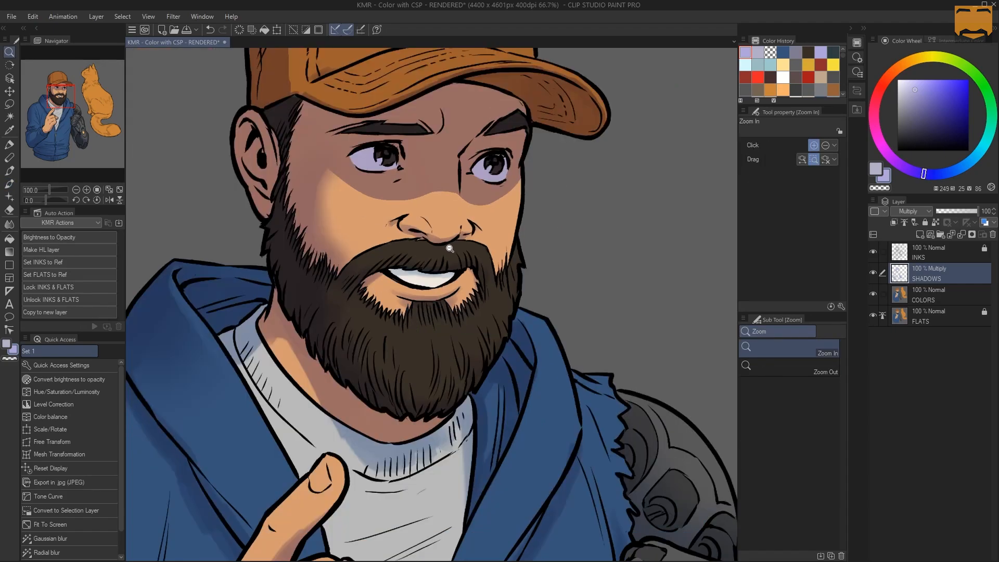
{"action": "left_click", "coordinate": [453, 240], "text": "alt"}
{"action": "left_click", "coordinate": [454, 240], "text": "alt"}
{"action": "left_click_drag", "start_coordinate": [489, 241], "coordinate": [463, 171]}
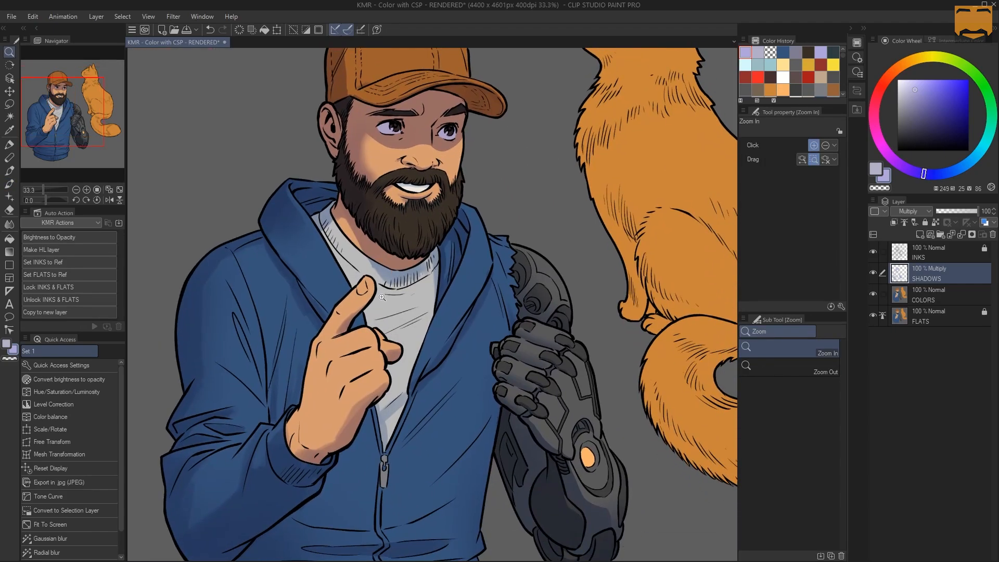
{"action": "left_click", "coordinate": [364, 307]}
{"action": "left_click", "coordinate": [363, 308]}
{"action": "left_click_drag", "start_coordinate": [357, 338], "coordinate": [399, 271]}
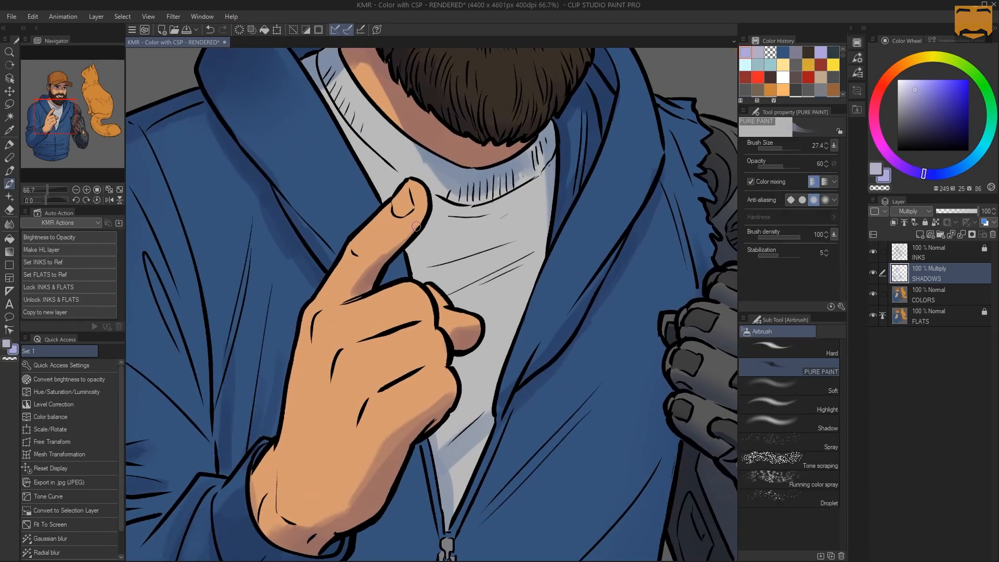
{"action": "mouse_move", "coordinate": [416, 227]}
{"action": "left_mouse_down"}
{"action": "mouse_move", "coordinate": [440, 221]}
{"action": "mouse_move", "coordinate": [430, 211]}
{"action": "mouse_move", "coordinate": [409, 242]}
{"action": "left_mouse_up"}
{"action": "key", "text": "ctrl+z"}
{"action": "key", "text": "ctrl+z"}
{"action": "mouse_move", "coordinate": [437, 316]}
{"action": "left_mouse_down"}
{"action": "mouse_move", "coordinate": [451, 325]}
{"action": "mouse_move", "coordinate": [459, 267]}
{"action": "left_mouse_up"}
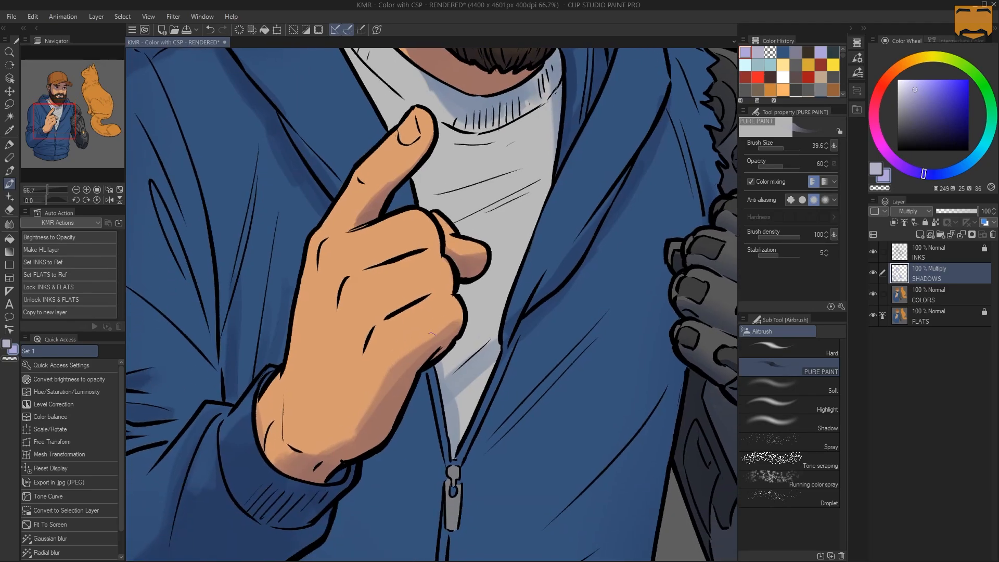
{"action": "mouse_move", "coordinate": [434, 342]}
{"action": "left_mouse_down"}
{"action": "mouse_move", "coordinate": [398, 365]}
{"action": "mouse_move", "coordinate": [385, 392]}
{"action": "left_mouse_up"}
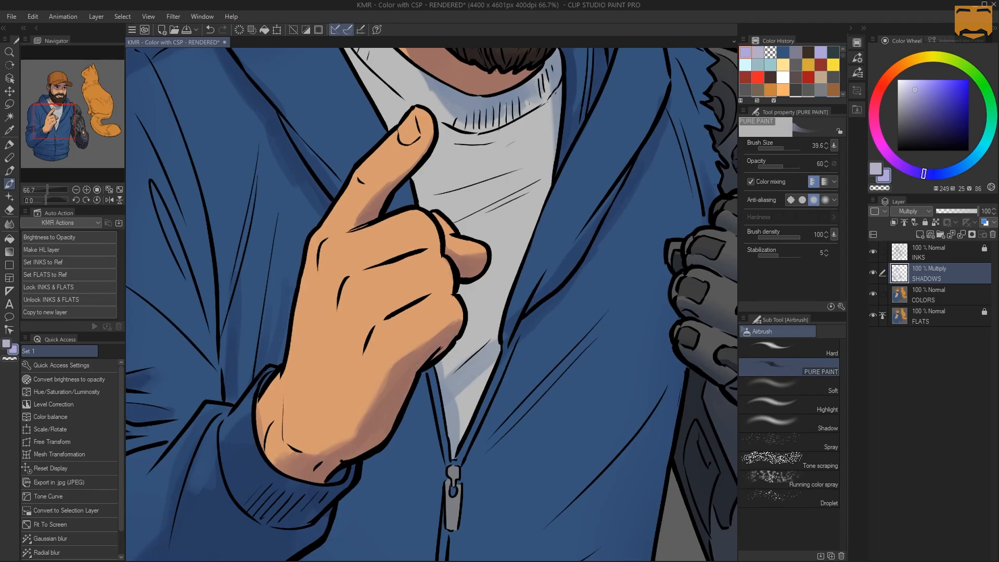
Step: Paint a soft shadow on the pointing hand's wrist beside the sleeve cuff
{"action": "left_click_drag", "start_coordinate": [357, 433], "coordinate": [337, 447]}
{"action": "key", "text": "ctrl+z"}
{"action": "mouse_move", "coordinate": [254, 400]}
{"action": "left_mouse_down"}
{"action": "mouse_move", "coordinate": [251, 429]}
{"action": "mouse_move", "coordinate": [264, 391]}
{"action": "mouse_move", "coordinate": [263, 468]}
{"action": "left_mouse_up"}
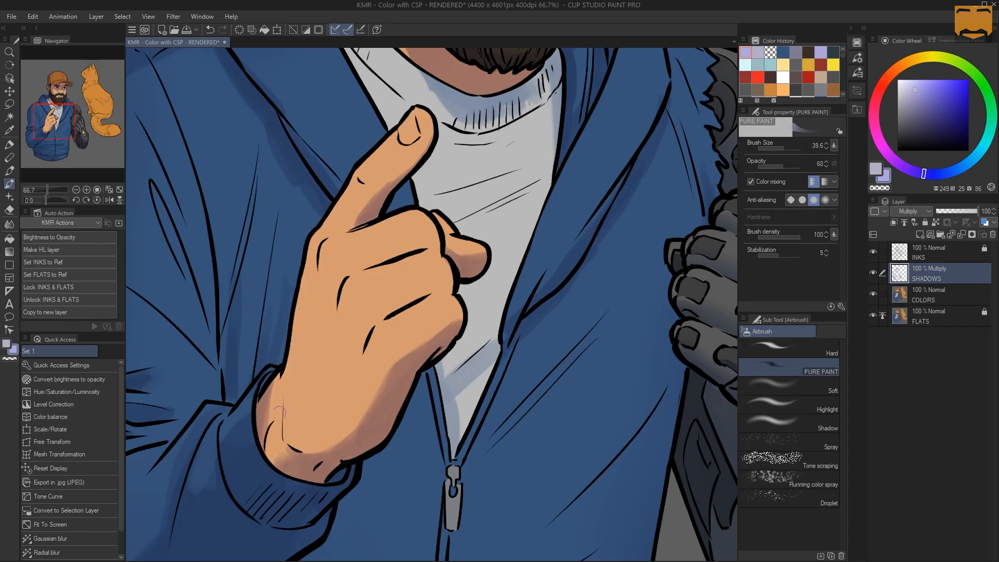
Step: Set the PURE PAINT brush size to 176.3, isolate the SHADOWS layer to sample the hoodie's shadow colour, and show all layers again
{"action": "key", "text": "/"}
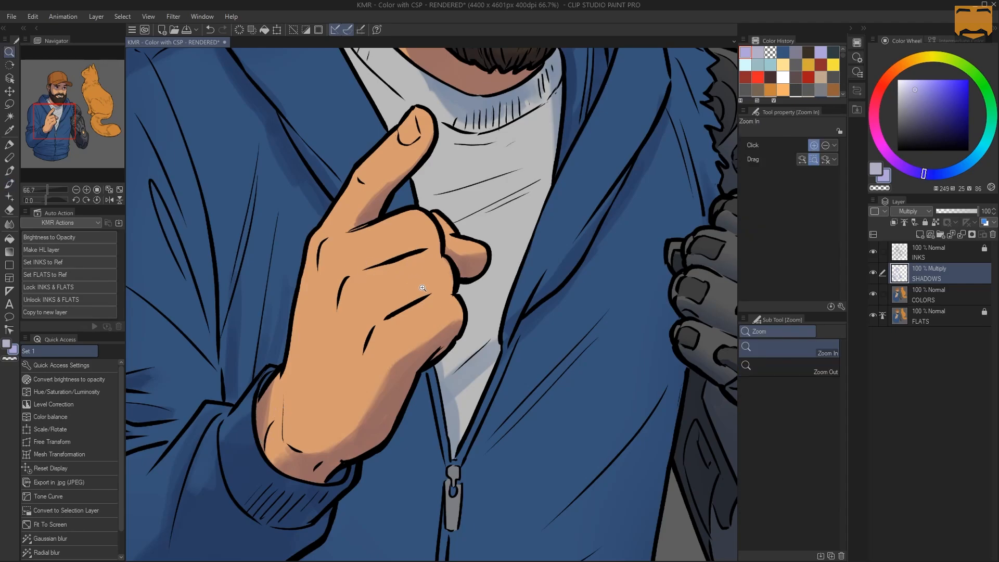
{"action": "scroll", "coordinate": [433, 289], "scroll_direction": "down", "scroll_amount": 5}
{"action": "left_click_drag", "start_coordinate": [475, 243], "coordinate": [435, 245]}
{"action": "left_click", "coordinate": [435, 244]}
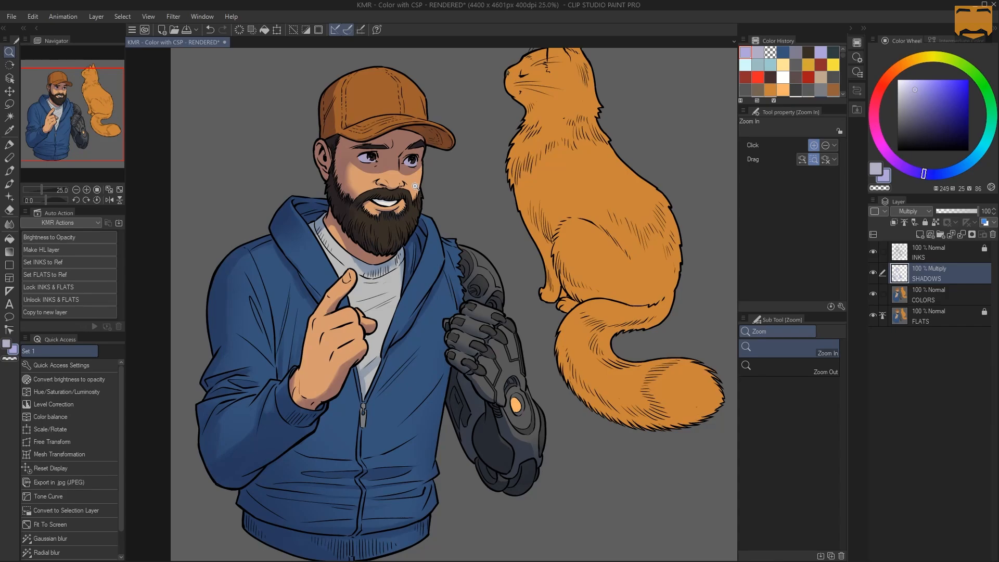
{"action": "left_click", "coordinate": [343, 236]}
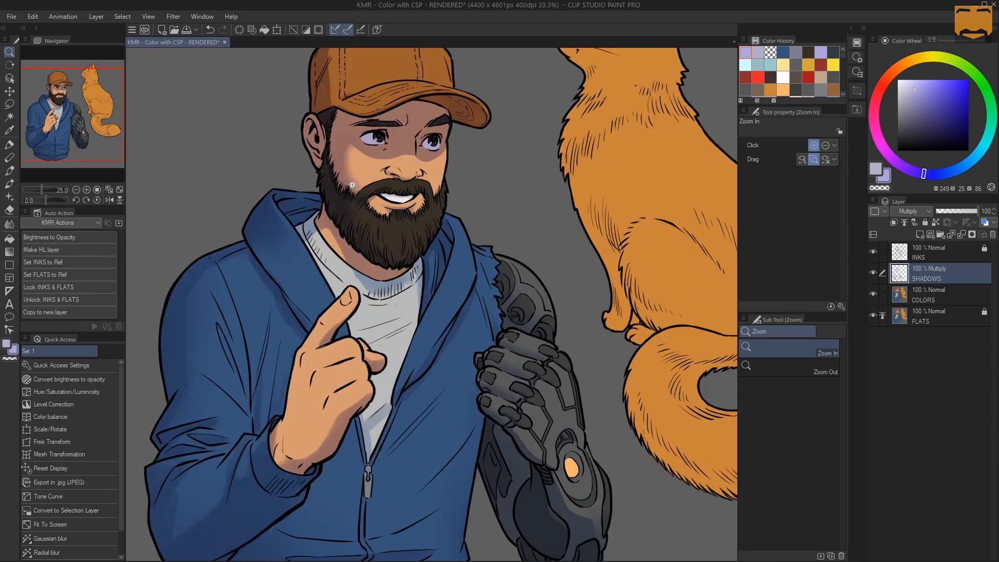
{"action": "key", "text": "b"}
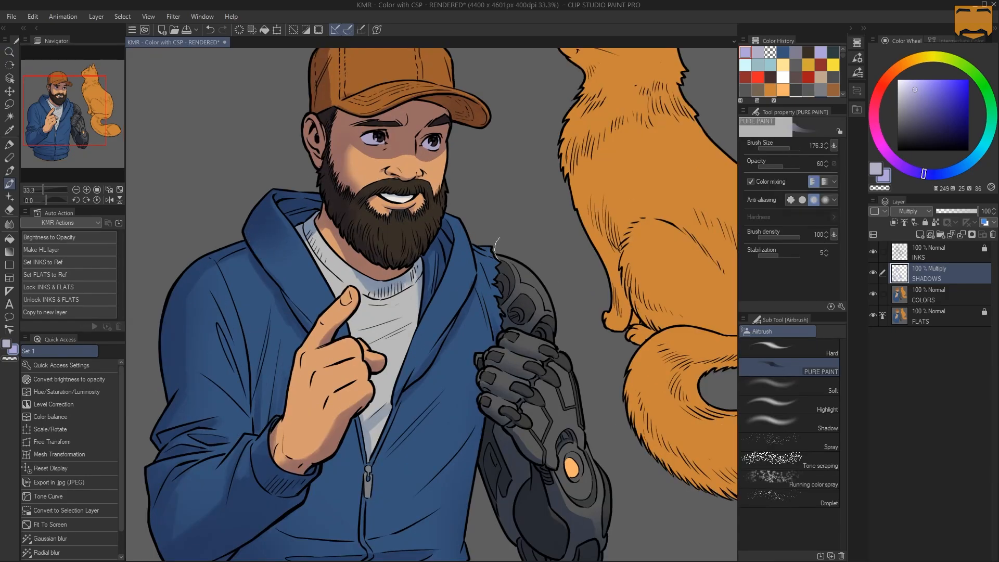
{"action": "left_click", "coordinate": [874, 274], "text": "alt"}
{"action": "left_click", "coordinate": [263, 222], "text": "alt"}
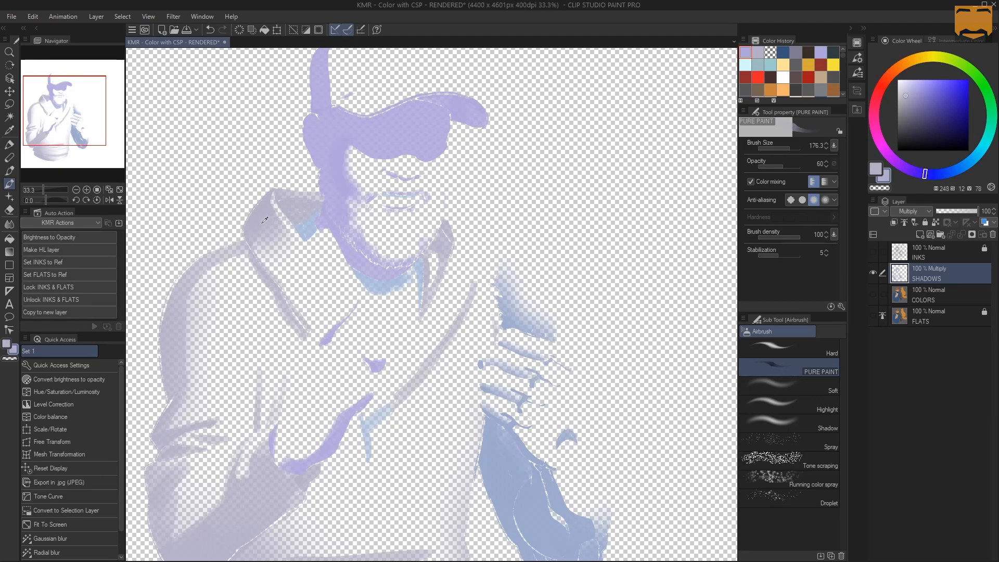
{"action": "left_click", "coordinate": [874, 272], "text": "alt"}
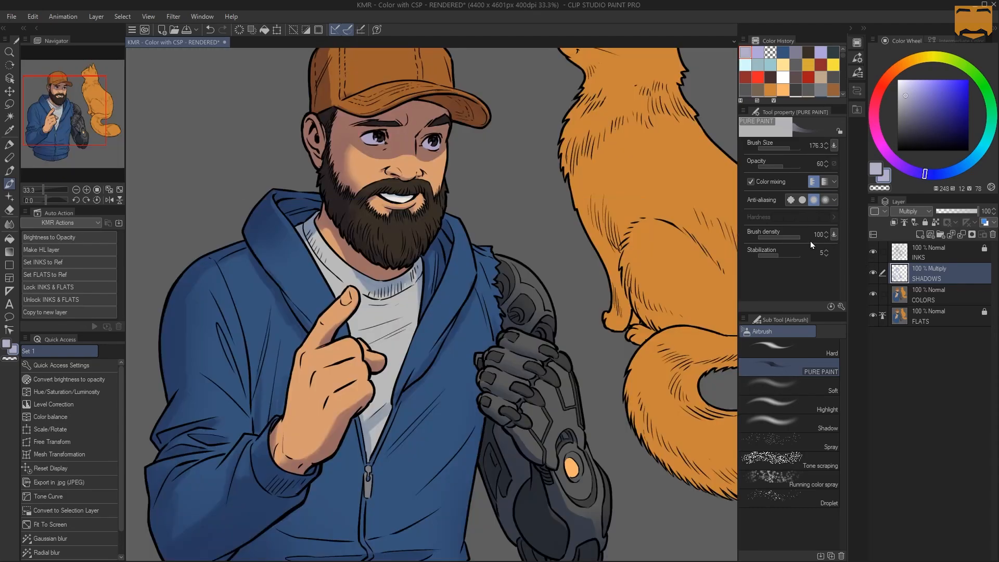
Step: Select the blue hoodie areas with Auto select for referred layers, keeping the SHADOWS layer active for painting
{"action": "key", "text": "w"}
{"action": "left_click", "coordinate": [276, 253]}
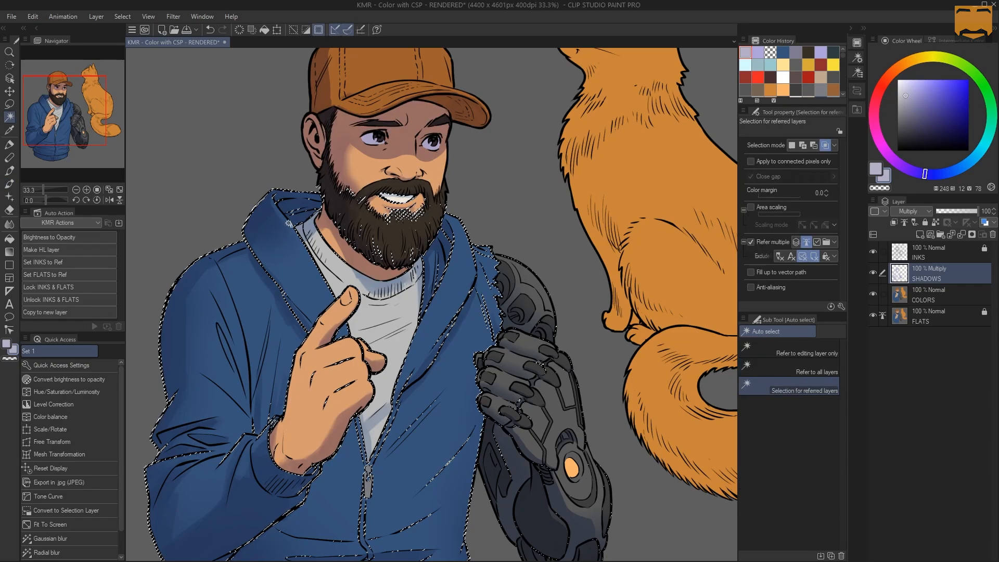
{"action": "key", "text": "b"}
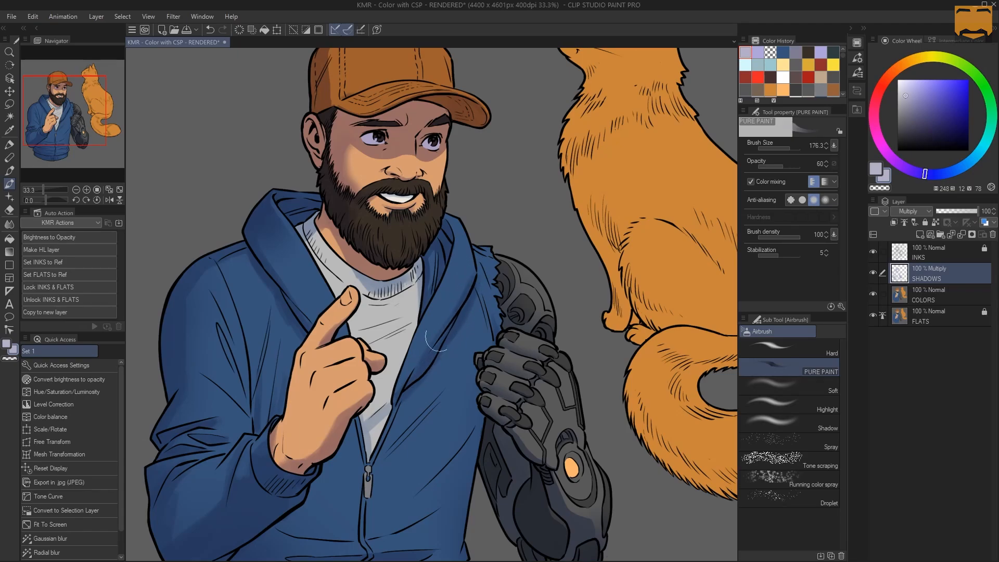
Step: Soften the hoodie's shadow below the torn shoulder using transparent colour and the PURE PAINT brush at size 107.5
{"action": "key", "text": "/"}
{"action": "left_click", "coordinate": [489, 265]}
{"action": "left_click", "coordinate": [474, 283], "text": "alt"}
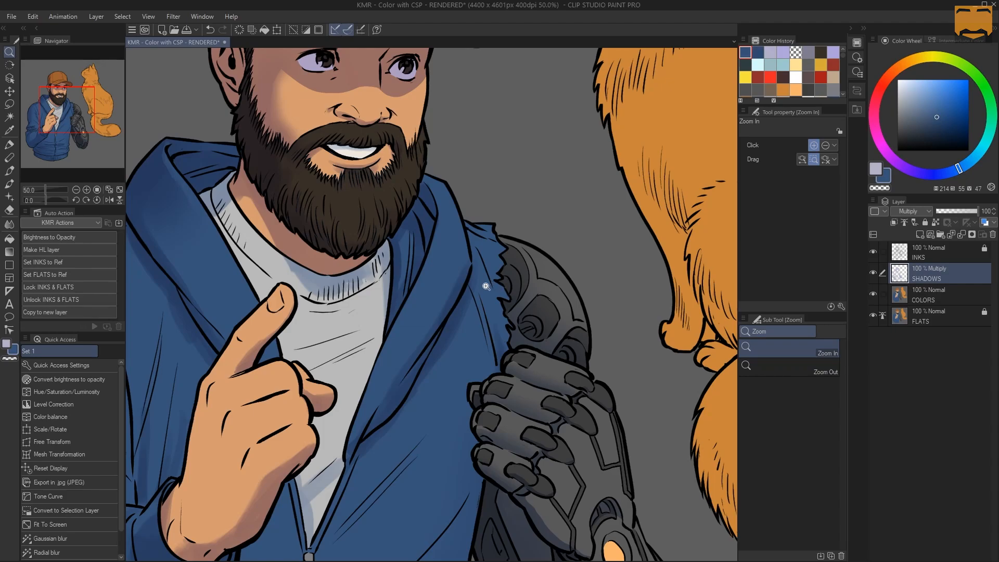
{"action": "key", "text": "b"}
{"action": "mouse_move", "coordinate": [474, 297]}
{"action": "left_mouse_down"}
{"action": "mouse_move", "coordinate": [465, 296]}
{"action": "mouse_move", "coordinate": [474, 293]}
{"action": "left_mouse_up"}
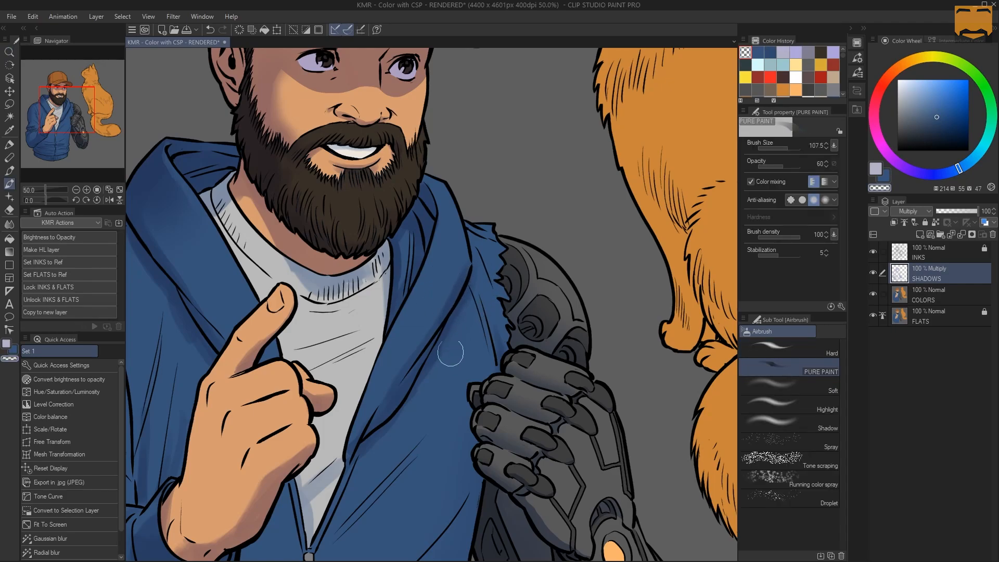
{"action": "left_click_drag", "start_coordinate": [424, 391], "coordinate": [471, 295]}
Step: Soften the hoodie's shadow just below the raised forearm with transparent colour at brush size 107.5
{"action": "key", "text": "/"}
{"action": "left_click", "coordinate": [438, 283], "text": "alt"}
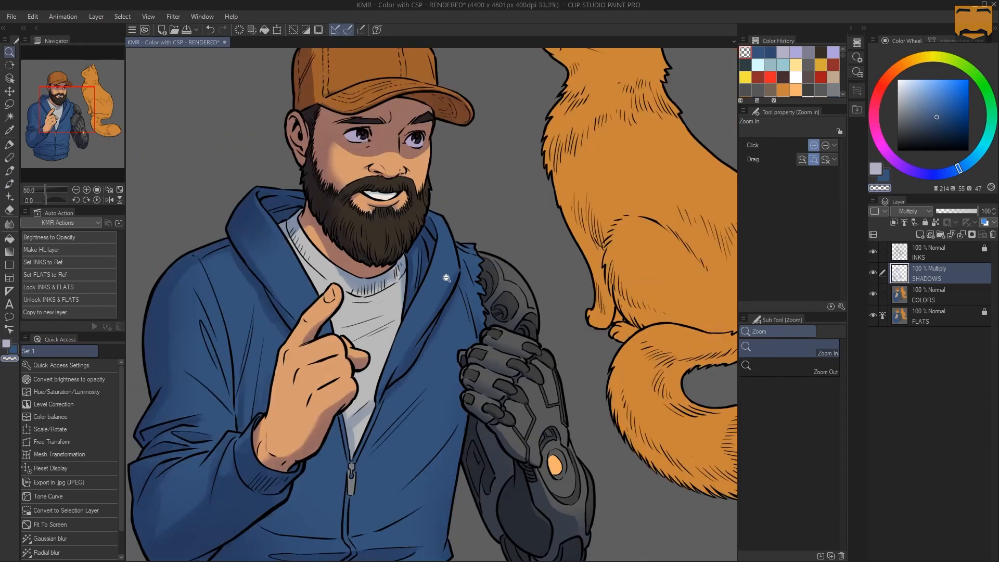
{"action": "left_click", "coordinate": [445, 280], "text": "alt"}
{"action": "left_click_drag", "start_coordinate": [446, 286], "coordinate": [476, 225]}
{"action": "left_click", "coordinate": [323, 334]}
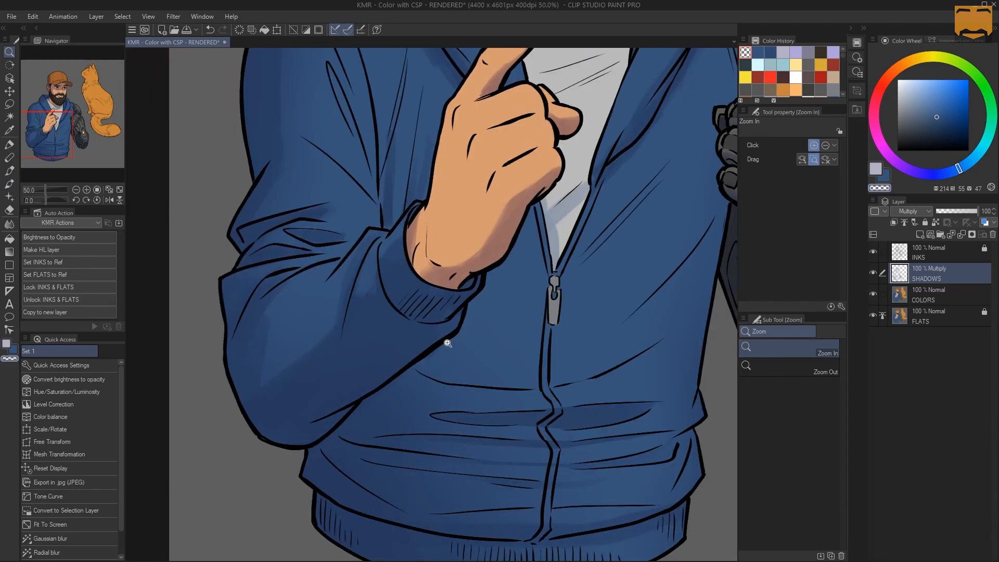
{"action": "key", "text": "b"}
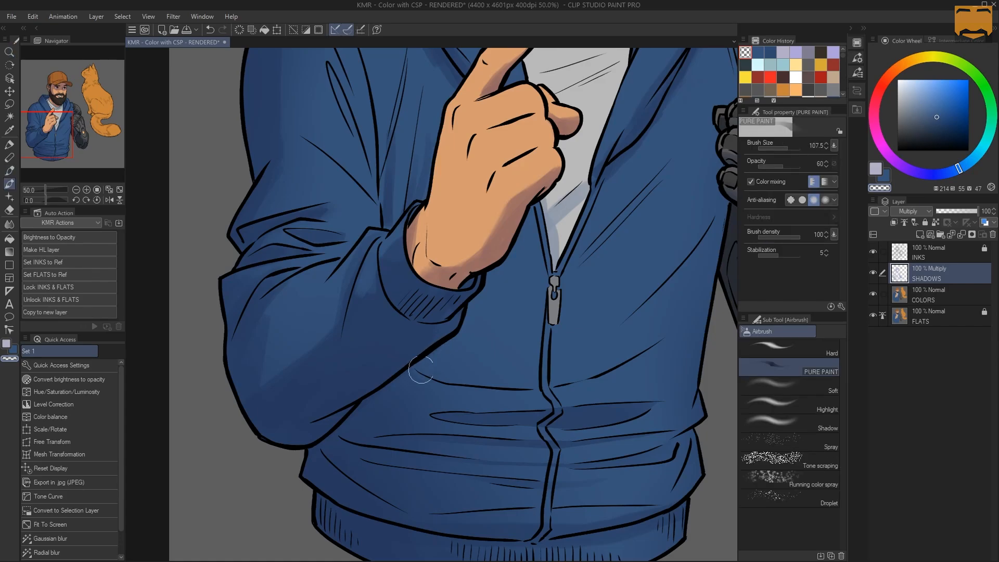
{"action": "left_click_drag", "start_coordinate": [449, 355], "coordinate": [447, 355]}
Step: Zoom in on the cap and switch to the PURE PAINT blending brush at size 57.3
{"action": "key", "text": "slash"}
{"action": "left_click", "coordinate": [493, 329], "text": "alt"}
{"action": "left_click", "coordinate": [493, 329], "text": "alt"}
{"action": "left_click", "coordinate": [493, 330], "text": "alt"}
{"action": "left_click_drag", "start_coordinate": [546, 272], "coordinate": [428, 273]}
{"action": "left_click", "coordinate": [456, 239]}
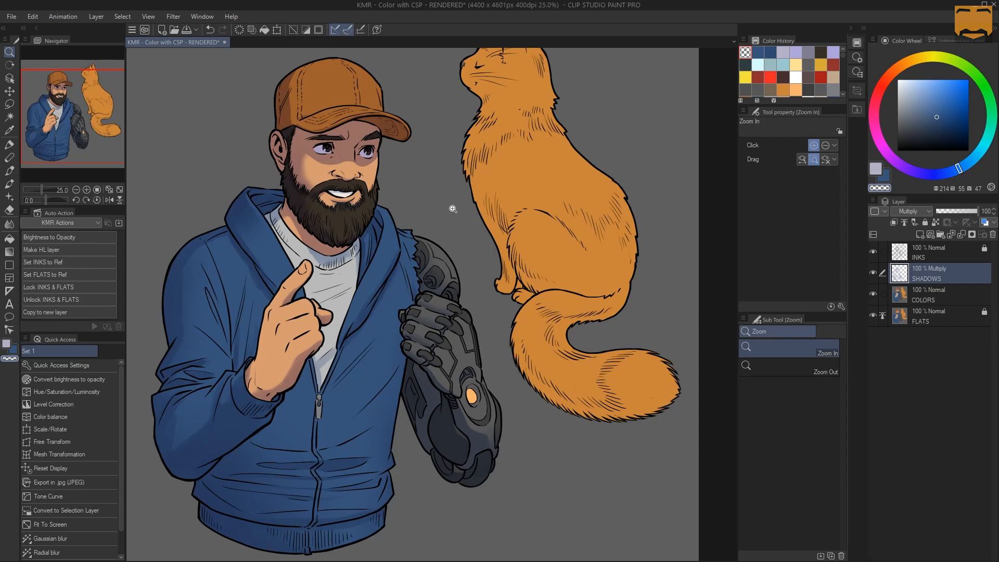
{"action": "left_click", "coordinate": [309, 130]}
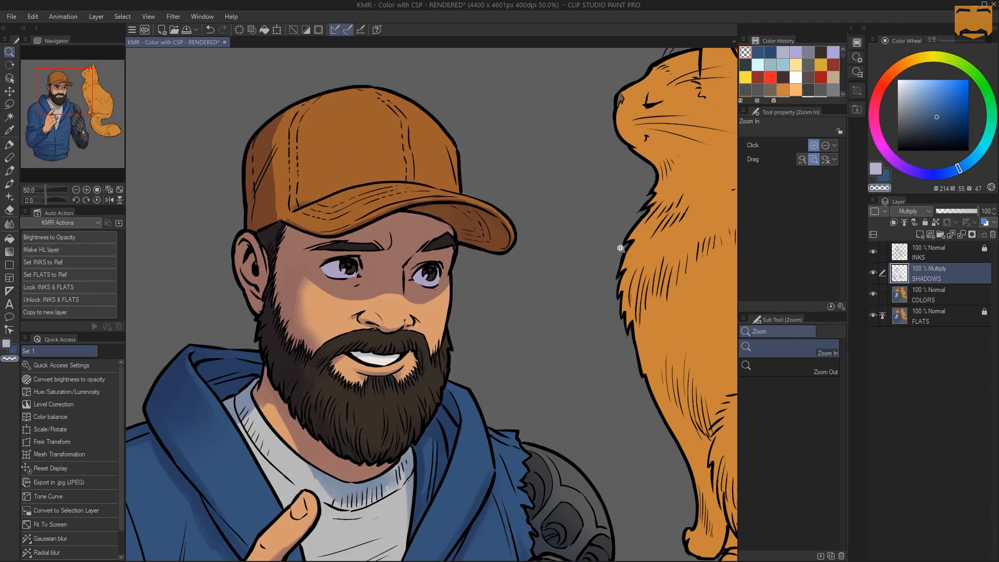
{"action": "key", "text": "b"}
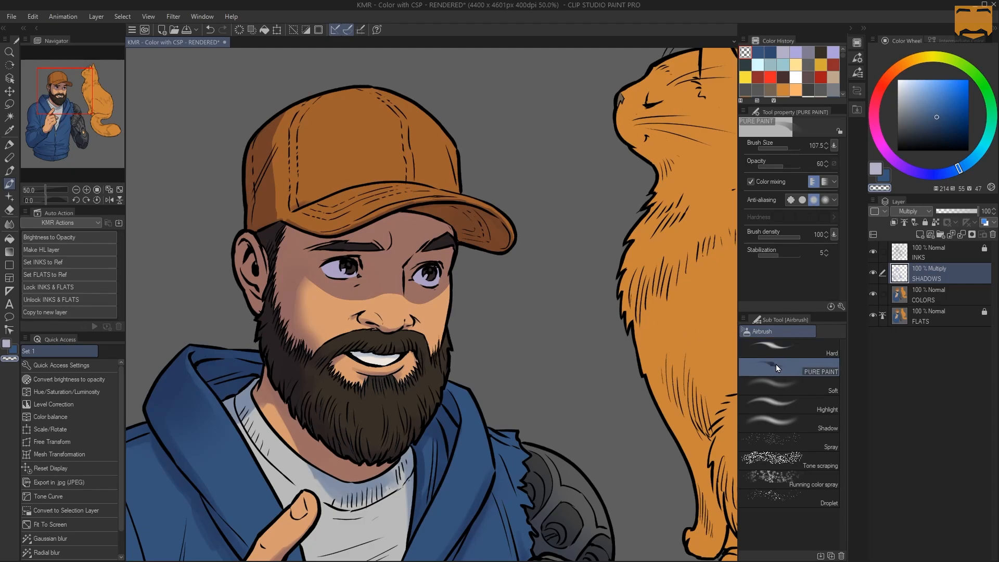
{"action": "key", "text": "m"}
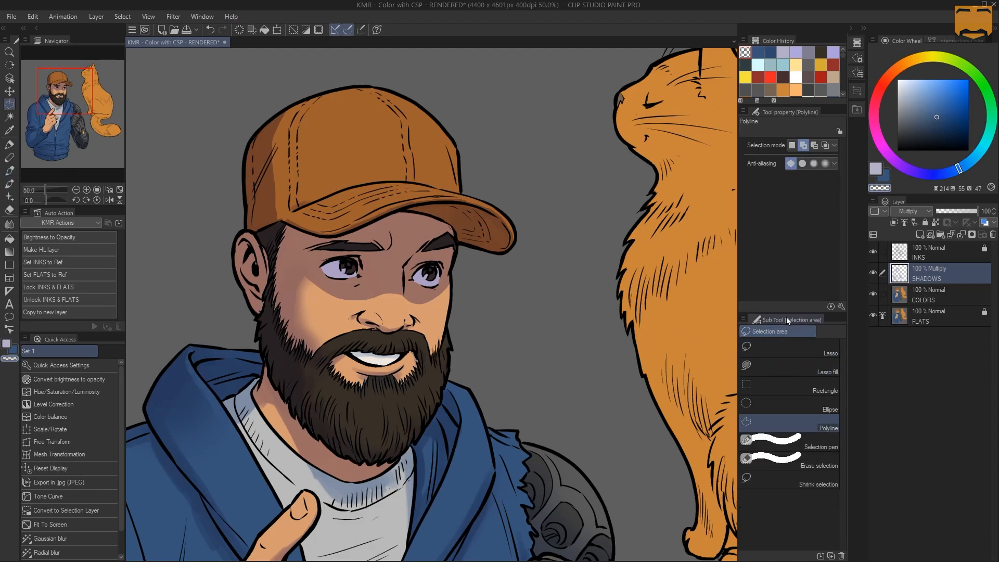
{"action": "key", "text": "j"}
{"action": "left_click", "coordinate": [775, 347]}
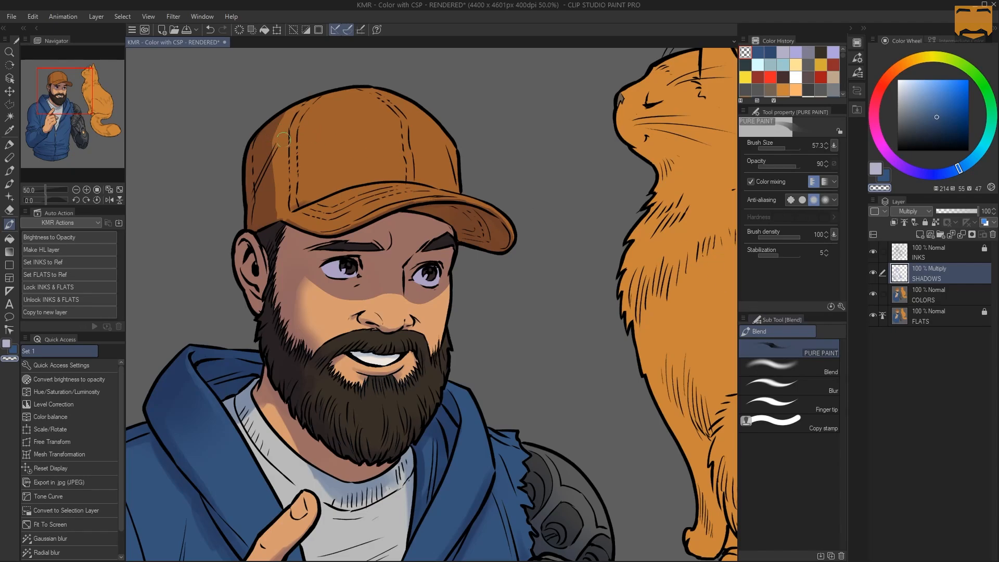
Step: Blend the shadow edge on the side of the cap with brush density 36 and brush size 137.6
{"action": "key", "text": "w"}
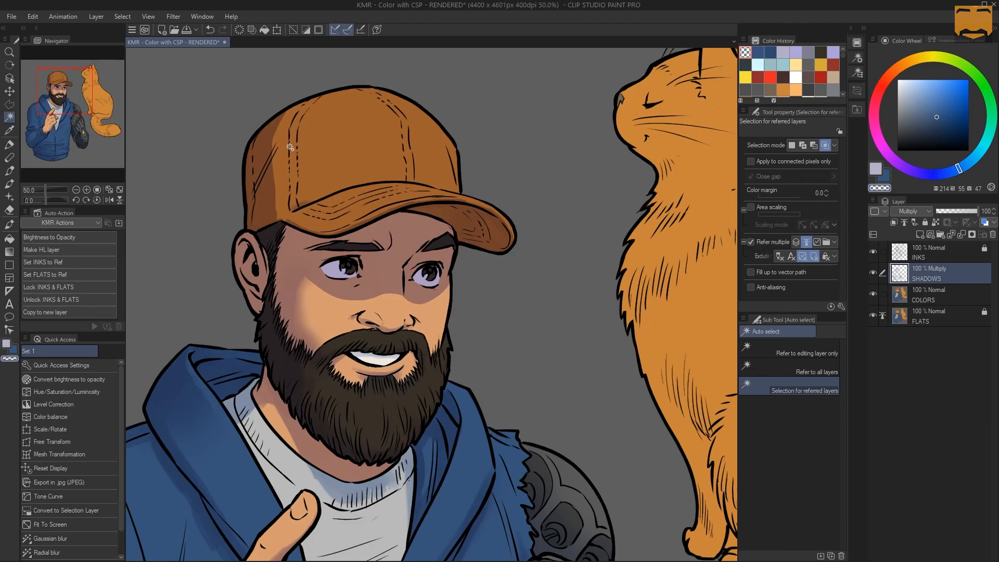
{"action": "key", "text": "j"}
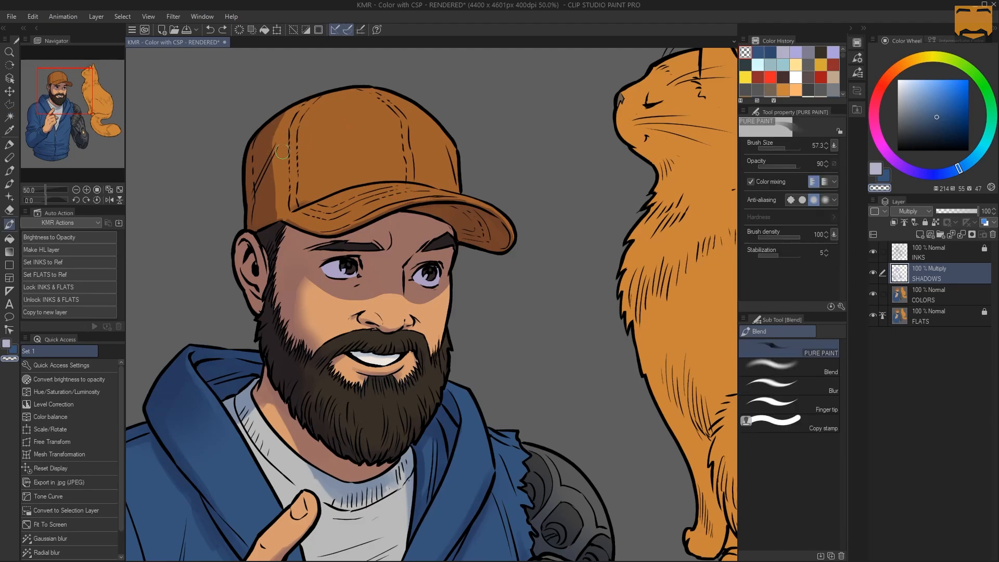
{"action": "left_click_drag", "start_coordinate": [282, 151], "coordinate": [294, 152]}
{"action": "left_click_drag", "start_coordinate": [787, 235], "coordinate": [773, 239]}
{"action": "mouse_move", "coordinate": [281, 148]}
{"action": "left_mouse_down"}
{"action": "mouse_move", "coordinate": [276, 204]}
{"action": "mouse_move", "coordinate": [275, 136]}
{"action": "mouse_move", "coordinate": [286, 128]}
{"action": "mouse_move", "coordinate": [275, 218]}
{"action": "mouse_move", "coordinate": [279, 124]}
{"action": "left_mouse_up"}
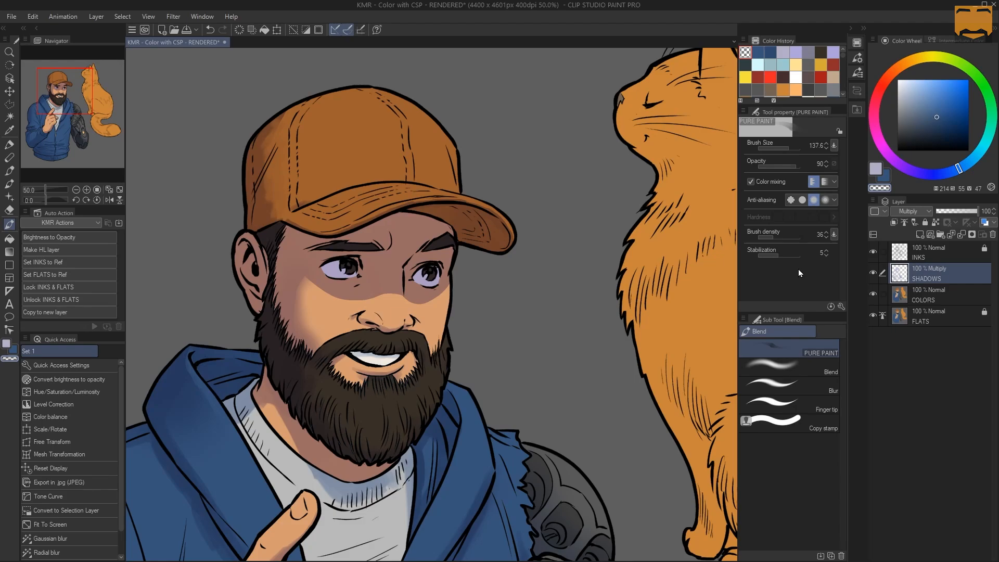
Step: Smooth the cap's side shadow further with the Blend brush at size 53
{"action": "left_click", "coordinate": [781, 364]}
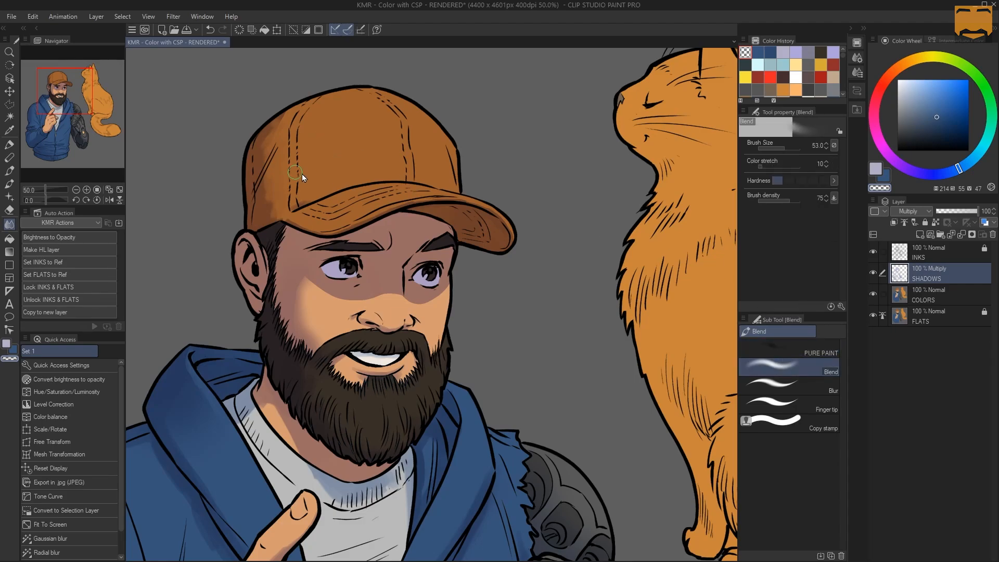
{"action": "mouse_move", "coordinate": [265, 139]}
{"action": "left_mouse_down"}
{"action": "mouse_move", "coordinate": [290, 131]}
{"action": "mouse_move", "coordinate": [273, 155]}
{"action": "mouse_move", "coordinate": [277, 143]}
{"action": "mouse_move", "coordinate": [279, 201]}
{"action": "mouse_move", "coordinate": [305, 181]}
{"action": "mouse_move", "coordinate": [275, 200]}
{"action": "left_mouse_up"}
{"action": "key", "text": "ctrl+z"}
{"action": "left_click_drag", "start_coordinate": [282, 119], "coordinate": [287, 109]}
Step: Select the orange cat with Auto select for referred layers
{"action": "key", "text": "ctrl+space"}
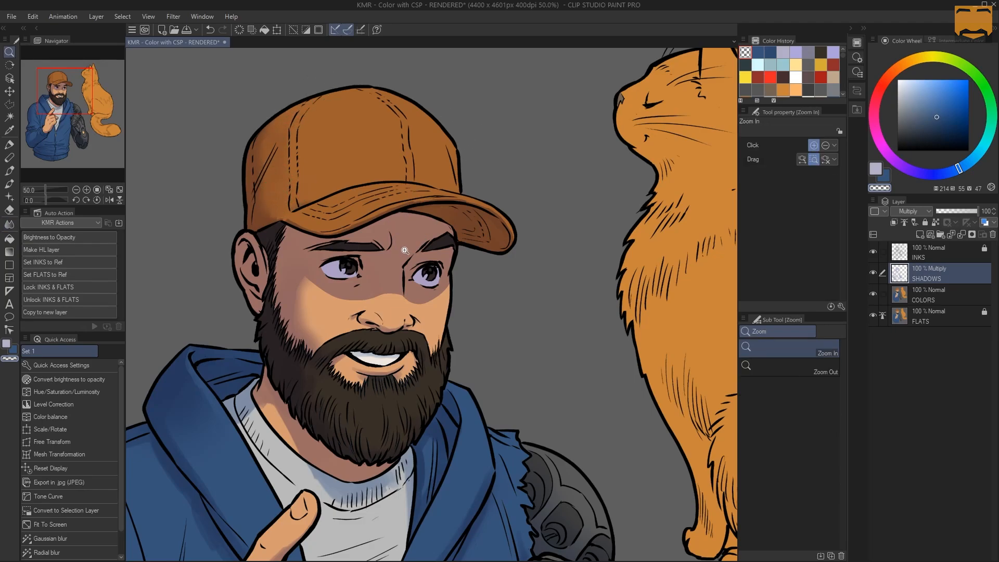
{"action": "left_click", "coordinate": [396, 255], "text": "ctrl+alt"}
{"action": "left_click", "coordinate": [435, 265], "text": "ctrl+alt"}
{"action": "left_click_drag", "start_coordinate": [457, 261], "coordinate": [426, 180]}
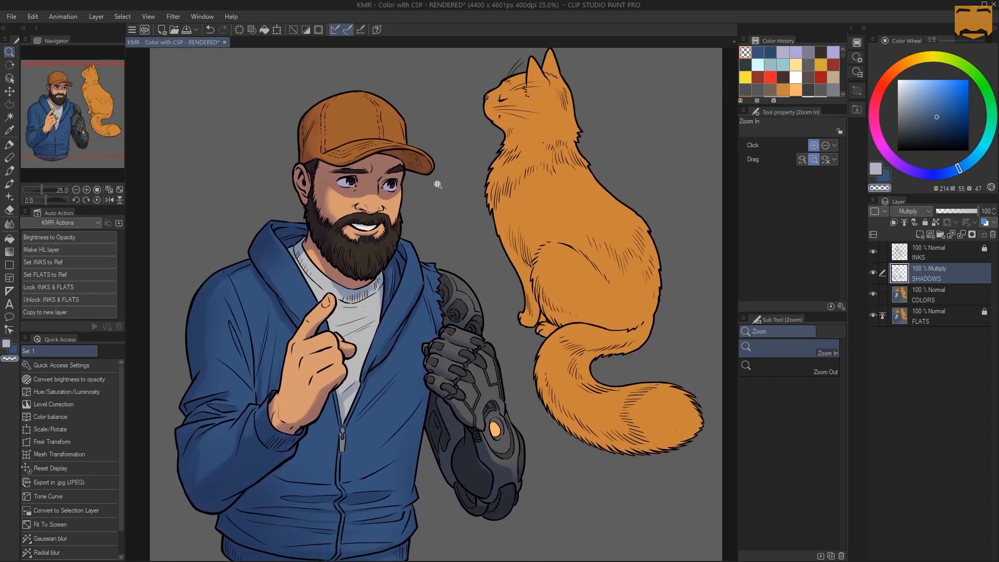
{"action": "left_click_drag", "start_coordinate": [489, 243], "coordinate": [395, 255]}
{"action": "left_click", "coordinate": [464, 262]}
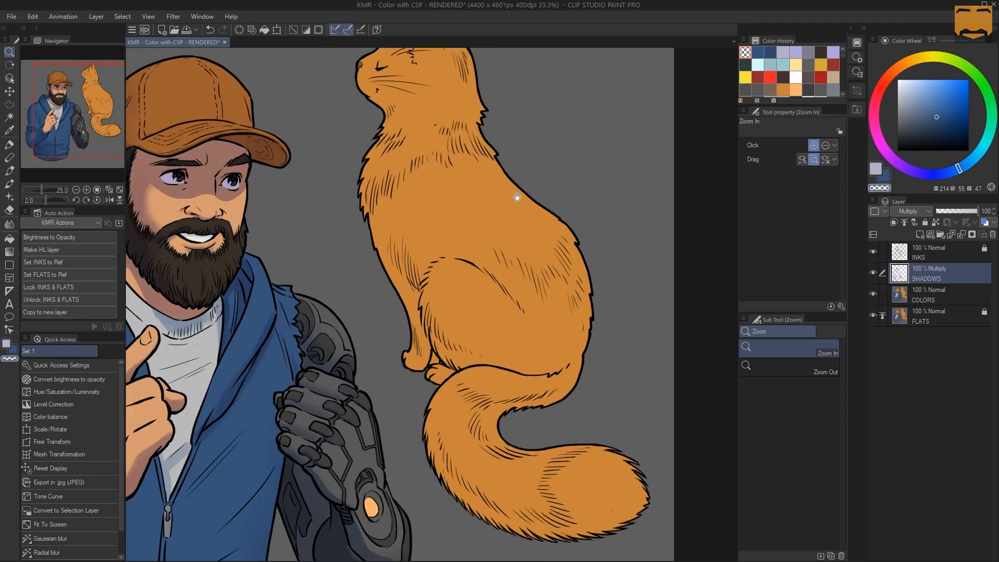
{"action": "key", "text": "m"}
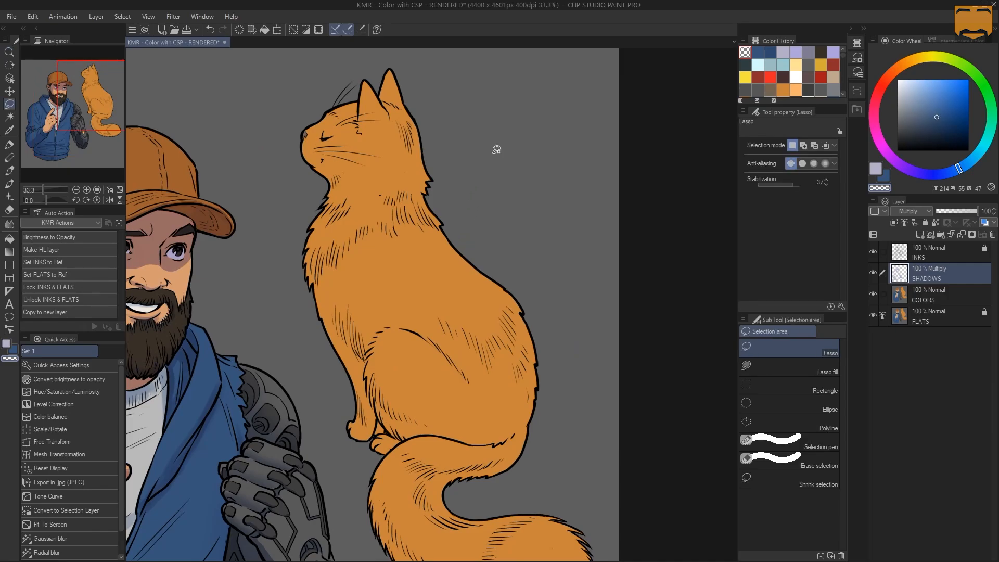
{"action": "left_click", "coordinate": [646, 235]}
{"action": "key", "text": "w"}
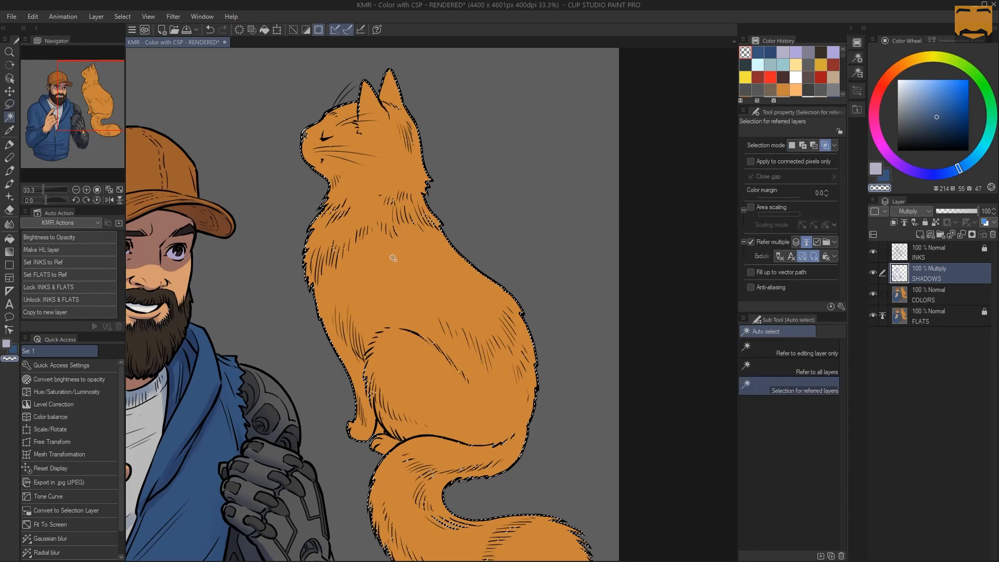
Step: Lighten the selected cat on the COLORS layer with Hue/Saturation/Luminosity, setting luminosity to 28
{"action": "left_click", "coordinate": [897, 296]}
{"action": "key", "text": "ctrl+u"}
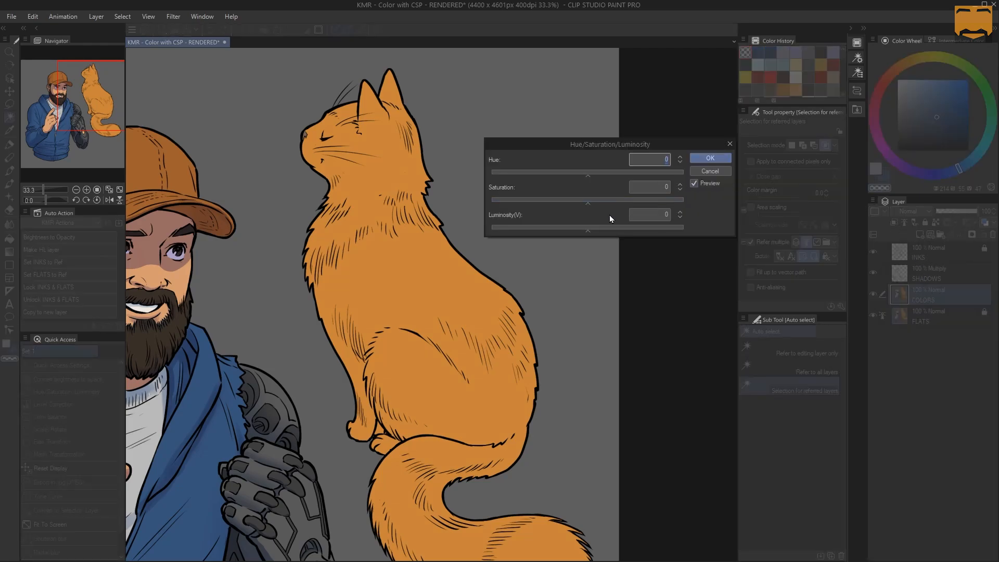
{"action": "left_click_drag", "start_coordinate": [603, 229], "coordinate": [616, 229]}
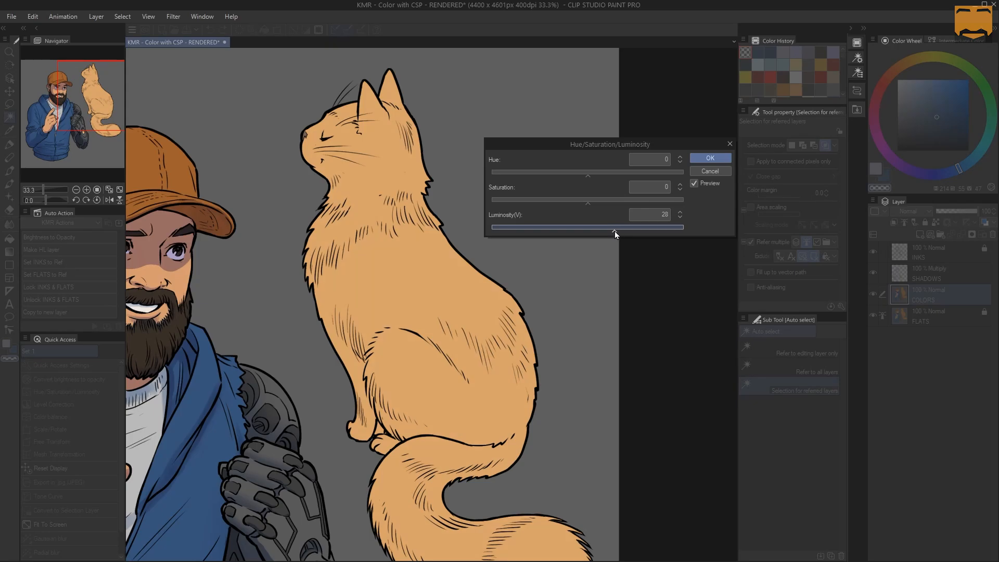
{"action": "left_click", "coordinate": [711, 158]}
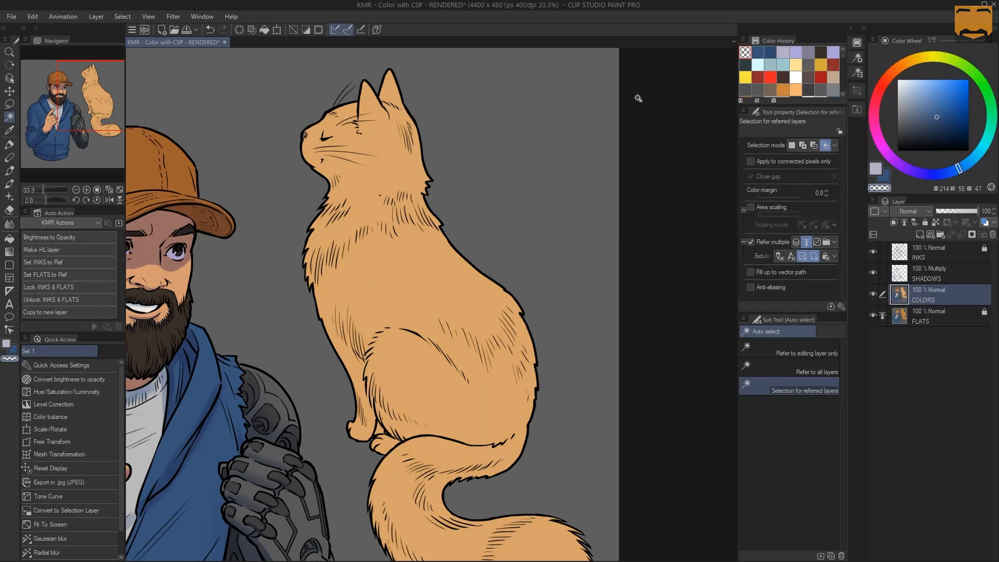
Step: Airbrush reddish-brown shadows along the cat's front and the underside of its tail on the SHADOWS layer, using the Soft brush up to size 389.6
{"action": "left_click", "coordinate": [931, 267]}
{"action": "key", "text": "b"}
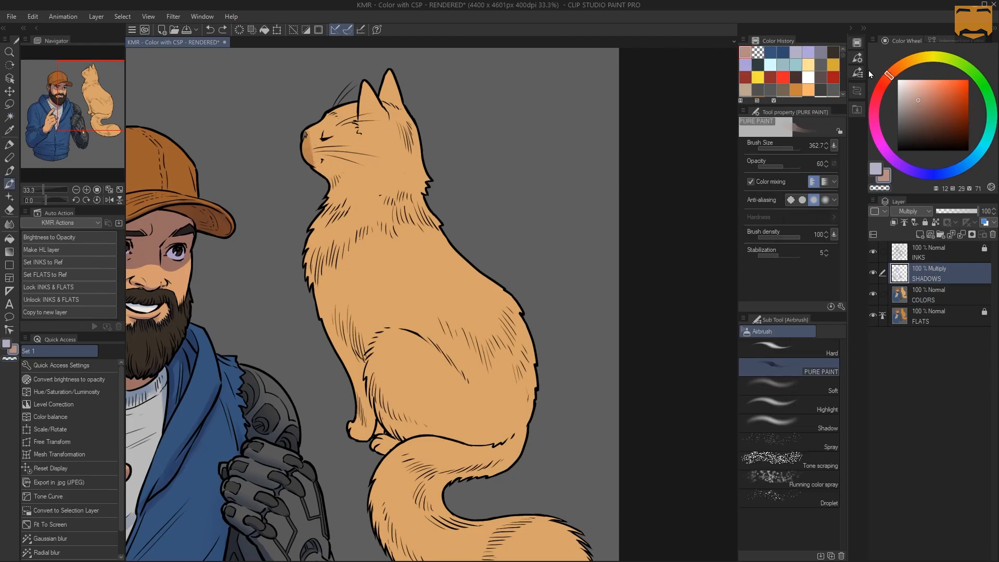
{"action": "left_click", "coordinate": [787, 386]}
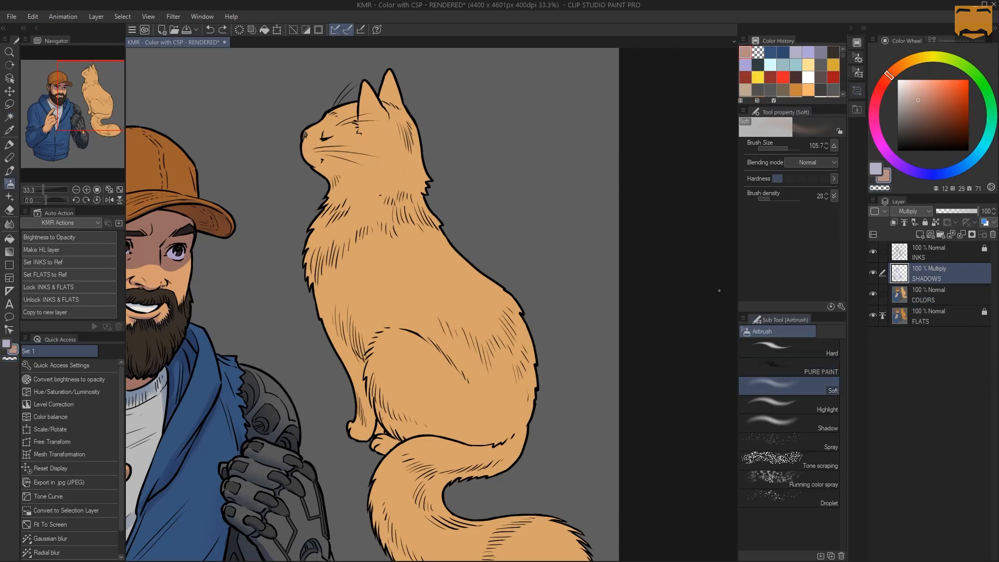
{"action": "mouse_move", "coordinate": [310, 146]}
{"action": "left_mouse_down"}
{"action": "mouse_move", "coordinate": [288, 147]}
{"action": "mouse_move", "coordinate": [292, 171]}
{"action": "mouse_move", "coordinate": [297, 153]}
{"action": "mouse_move", "coordinate": [314, 177]}
{"action": "mouse_move", "coordinate": [314, 213]}
{"action": "mouse_move", "coordinate": [296, 238]}
{"action": "mouse_move", "coordinate": [343, 404]}
{"action": "left_mouse_up"}
{"action": "mouse_move", "coordinate": [332, 365]}
{"action": "left_mouse_down"}
{"action": "mouse_move", "coordinate": [334, 412]}
{"action": "mouse_move", "coordinate": [333, 379]}
{"action": "mouse_move", "coordinate": [399, 439]}
{"action": "mouse_move", "coordinate": [369, 433]}
{"action": "mouse_move", "coordinate": [370, 460]}
{"action": "mouse_move", "coordinate": [385, 449]}
{"action": "mouse_move", "coordinate": [411, 472]}
{"action": "left_mouse_up"}
{"action": "left_click_drag", "start_coordinate": [415, 411], "coordinate": [414, 281]}
{"action": "mouse_move", "coordinate": [375, 335]}
{"action": "left_mouse_down"}
{"action": "mouse_move", "coordinate": [367, 362]}
{"action": "mouse_move", "coordinate": [394, 455]}
{"action": "mouse_move", "coordinate": [456, 482]}
{"action": "mouse_move", "coordinate": [579, 452]}
{"action": "mouse_move", "coordinate": [571, 462]}
{"action": "mouse_move", "coordinate": [392, 465]}
{"action": "mouse_move", "coordinate": [486, 466]}
{"action": "mouse_move", "coordinate": [414, 421]}
{"action": "mouse_move", "coordinate": [357, 359]}
{"action": "left_mouse_up"}
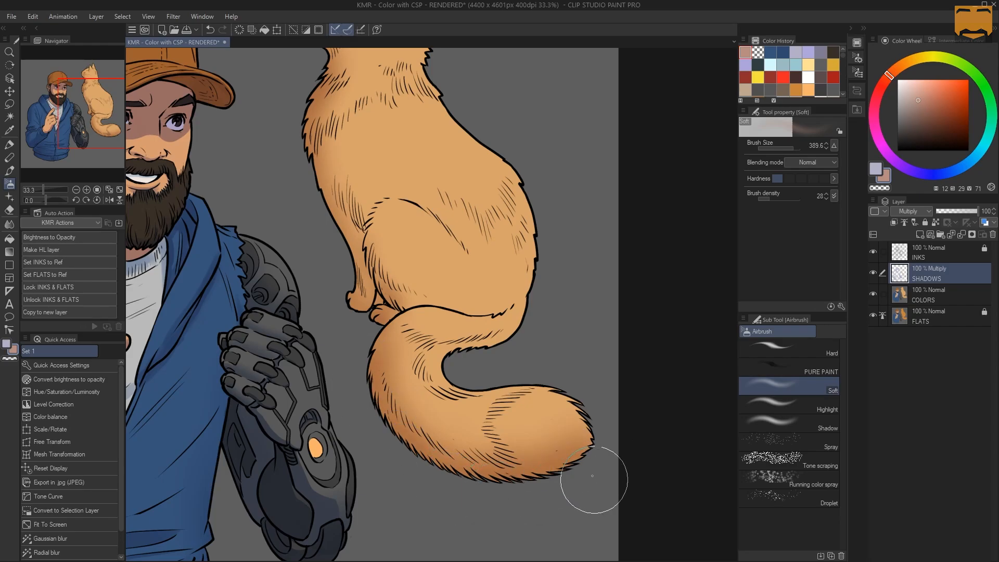
Step: Deepen the soft shadows on the cat's chest, front leg, haunch, neck and head, reducing the brush size from 389.6 to 293.6
{"action": "mouse_move", "coordinate": [308, 111]}
{"action": "left_mouse_down"}
{"action": "mouse_move", "coordinate": [314, 139]}
{"action": "mouse_move", "coordinate": [349, 179]}
{"action": "mouse_move", "coordinate": [339, 238]}
{"action": "mouse_move", "coordinate": [391, 239]}
{"action": "mouse_move", "coordinate": [354, 307]}
{"action": "left_mouse_up"}
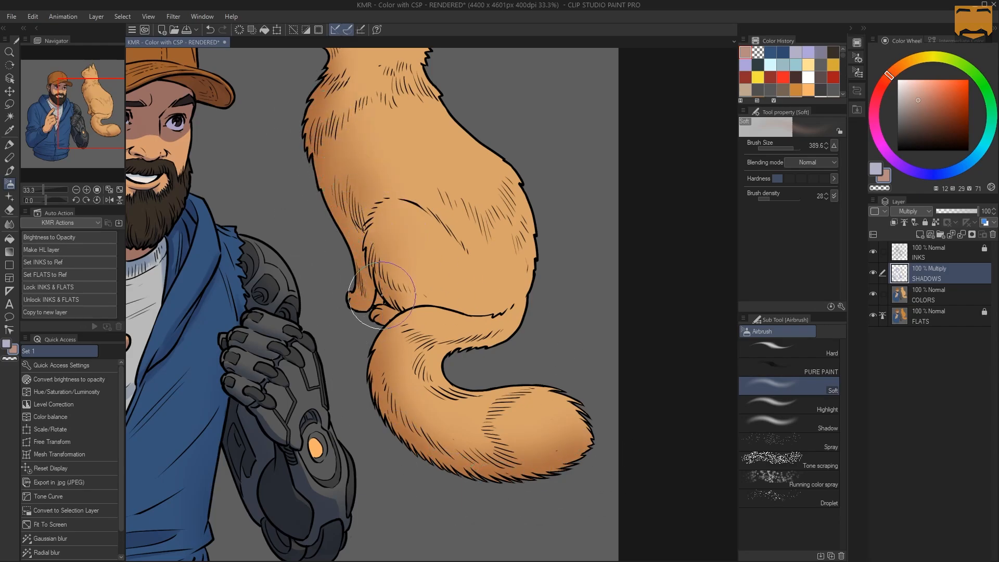
{"action": "left_click_drag", "start_coordinate": [427, 194], "coordinate": [408, 263]}
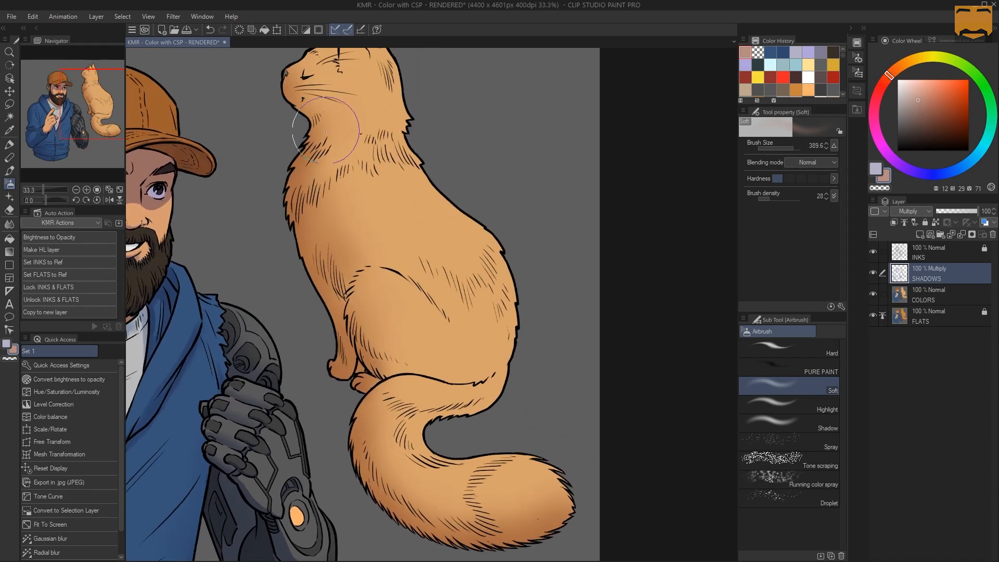
{"action": "left_click_drag", "start_coordinate": [327, 130], "coordinate": [326, 193]}
{"action": "left_click_drag", "start_coordinate": [360, 113], "coordinate": [341, 180]}
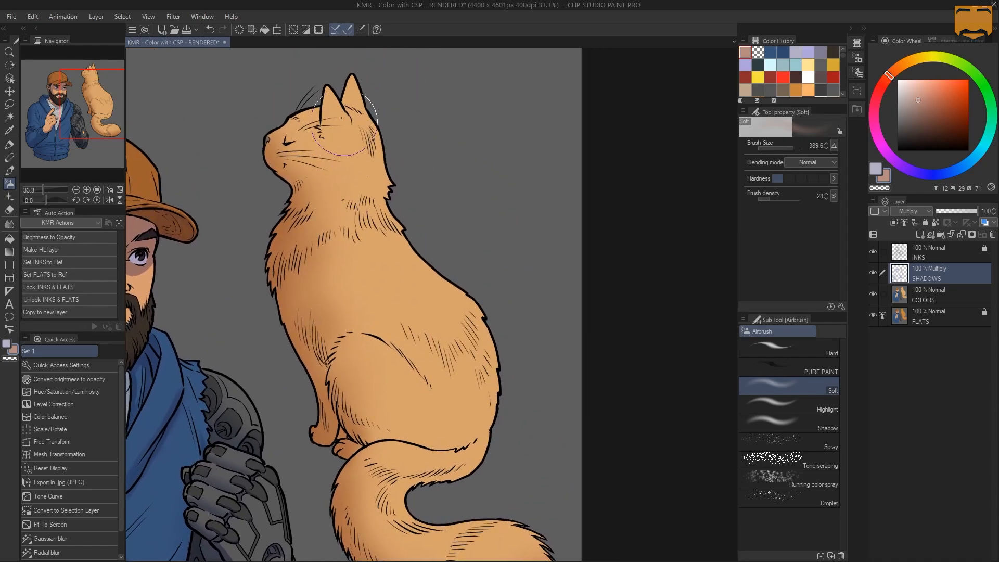
{"action": "mouse_move", "coordinate": [304, 79]}
{"action": "left_mouse_down"}
{"action": "mouse_move", "coordinate": [312, 121]}
{"action": "mouse_move", "coordinate": [285, 97]}
{"action": "left_mouse_up"}
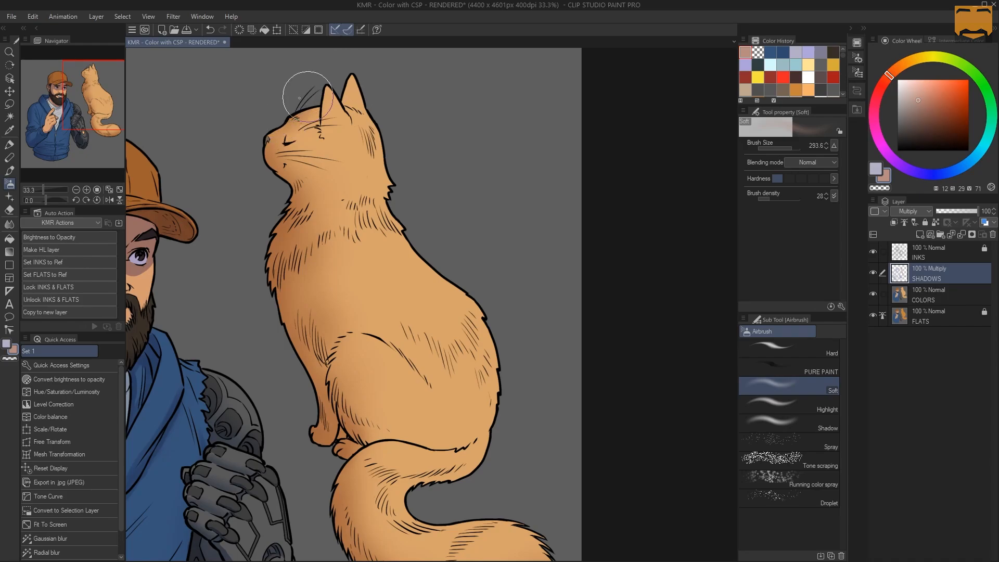
Step: Shade the outer edge of the cat's back, rump and tail with the Soft airbrush at size 209.8
{"action": "mouse_move", "coordinate": [350, 68]}
{"action": "left_mouse_down"}
{"action": "mouse_move", "coordinate": [362, 106]}
{"action": "mouse_move", "coordinate": [370, 80]}
{"action": "mouse_move", "coordinate": [404, 133]}
{"action": "mouse_move", "coordinate": [398, 101]}
{"action": "mouse_move", "coordinate": [391, 118]}
{"action": "mouse_move", "coordinate": [374, 93]}
{"action": "mouse_move", "coordinate": [407, 151]}
{"action": "mouse_move", "coordinate": [406, 209]}
{"action": "mouse_move", "coordinate": [398, 187]}
{"action": "mouse_move", "coordinate": [419, 242]}
{"action": "mouse_move", "coordinate": [415, 219]}
{"action": "left_mouse_up"}
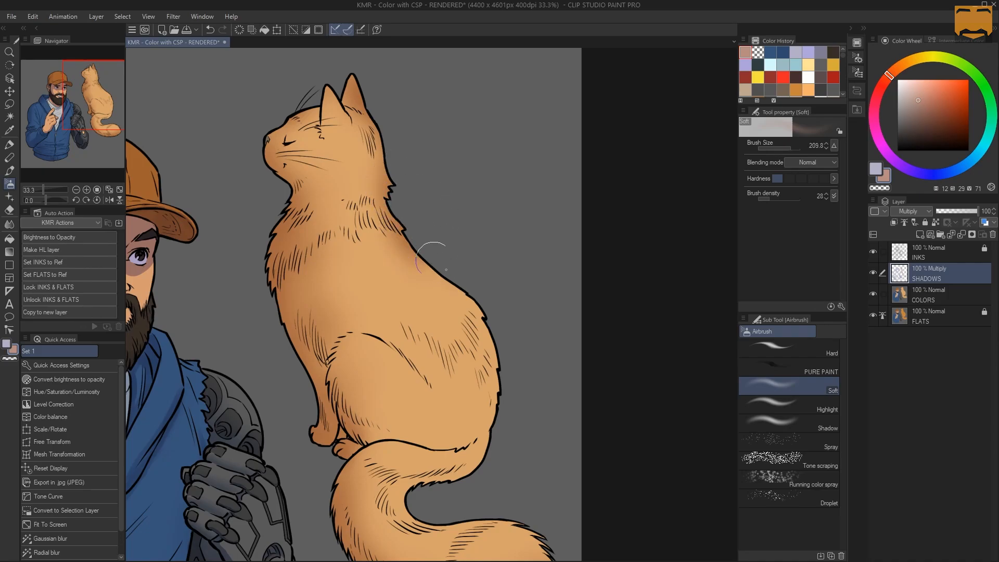
{"action": "mouse_move", "coordinate": [437, 261]}
{"action": "left_mouse_down"}
{"action": "mouse_move", "coordinate": [489, 332]}
{"action": "mouse_move", "coordinate": [490, 351]}
{"action": "mouse_move", "coordinate": [471, 360]}
{"action": "left_mouse_up"}
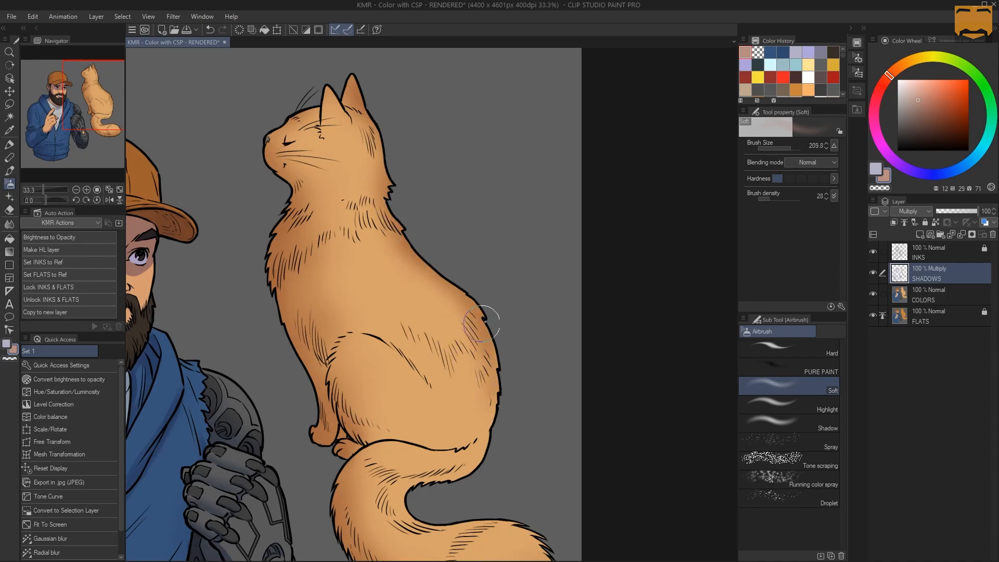
{"action": "mouse_move", "coordinate": [482, 323]}
{"action": "left_mouse_down"}
{"action": "mouse_move", "coordinate": [499, 412]}
{"action": "mouse_move", "coordinate": [504, 400]}
{"action": "mouse_move", "coordinate": [483, 446]}
{"action": "mouse_move", "coordinate": [466, 455]}
{"action": "mouse_move", "coordinate": [473, 430]}
{"action": "mouse_move", "coordinate": [469, 437]}
{"action": "mouse_move", "coordinate": [484, 452]}
{"action": "mouse_move", "coordinate": [420, 493]}
{"action": "mouse_move", "coordinate": [418, 515]}
{"action": "mouse_move", "coordinate": [456, 510]}
{"action": "left_mouse_up"}
{"action": "left_click_drag", "start_coordinate": [483, 356], "coordinate": [466, 221]}
{"action": "mouse_move", "coordinate": [424, 368]}
{"action": "left_mouse_down"}
{"action": "mouse_move", "coordinate": [461, 385]}
{"action": "mouse_move", "coordinate": [456, 394]}
{"action": "mouse_move", "coordinate": [494, 391]}
{"action": "mouse_move", "coordinate": [520, 410]}
{"action": "mouse_move", "coordinate": [510, 421]}
{"action": "mouse_move", "coordinate": [542, 464]}
{"action": "left_mouse_up"}
{"action": "left_click_drag", "start_coordinate": [441, 238], "coordinate": [441, 315]}
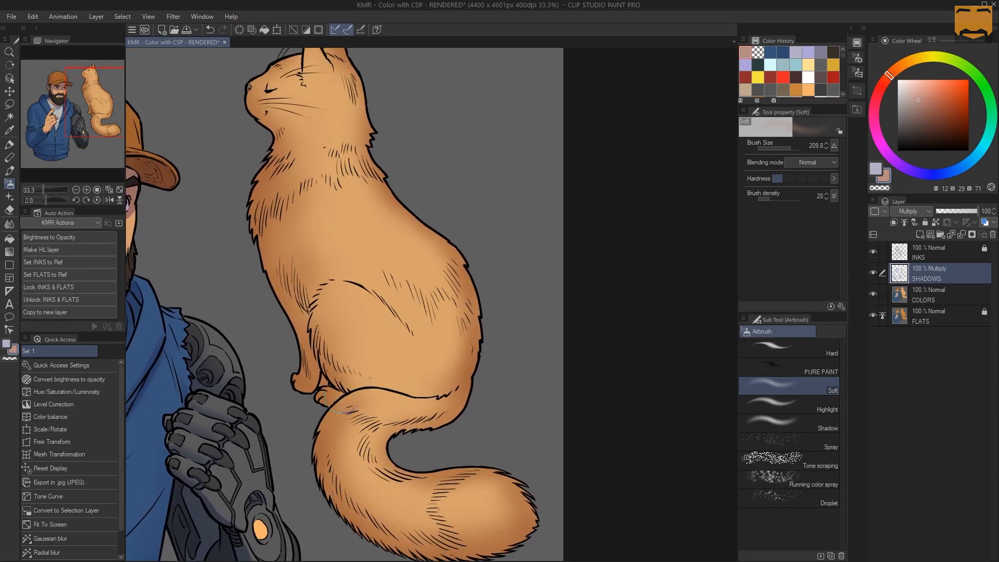
Step: Add tighter shadows around the tail's upper curve, the cat's face and the front of its thigh with brush size 156.4
{"action": "mouse_move", "coordinate": [355, 400]}
{"action": "left_mouse_down", "text": "ctrl+alt"}
{"action": "mouse_move", "coordinate": [388, 392]}
{"action": "mouse_move", "coordinate": [320, 418]}
{"action": "left_mouse_up", "text": "ctrl+alt"}
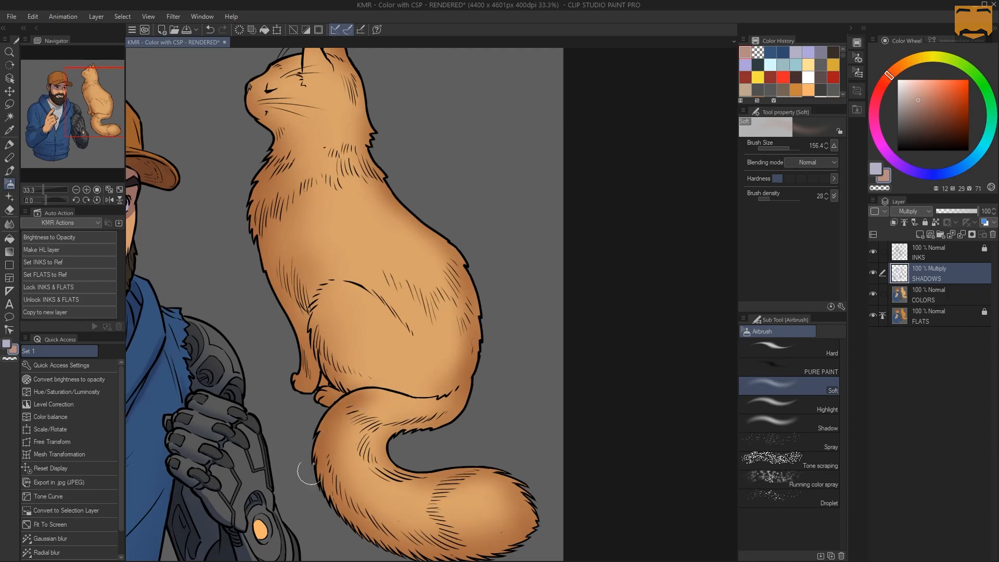
{"action": "left_click_drag", "start_coordinate": [376, 393], "coordinate": [316, 431]}
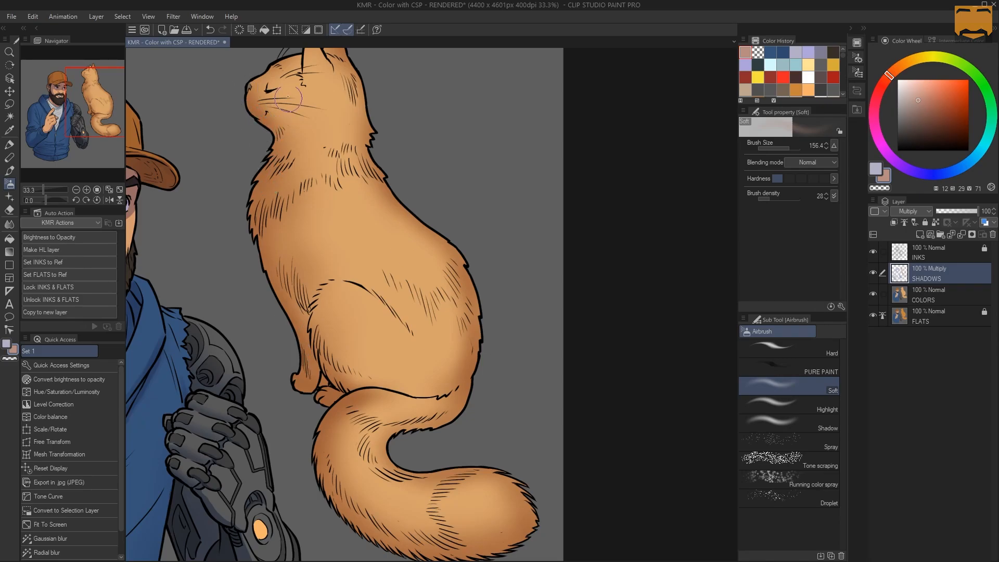
{"action": "mouse_move", "coordinate": [371, 74]}
{"action": "left_mouse_down"}
{"action": "mouse_move", "coordinate": [371, 125]}
{"action": "mouse_move", "coordinate": [357, 68]}
{"action": "left_mouse_up"}
{"action": "left_click_drag", "start_coordinate": [397, 150], "coordinate": [409, 209]}
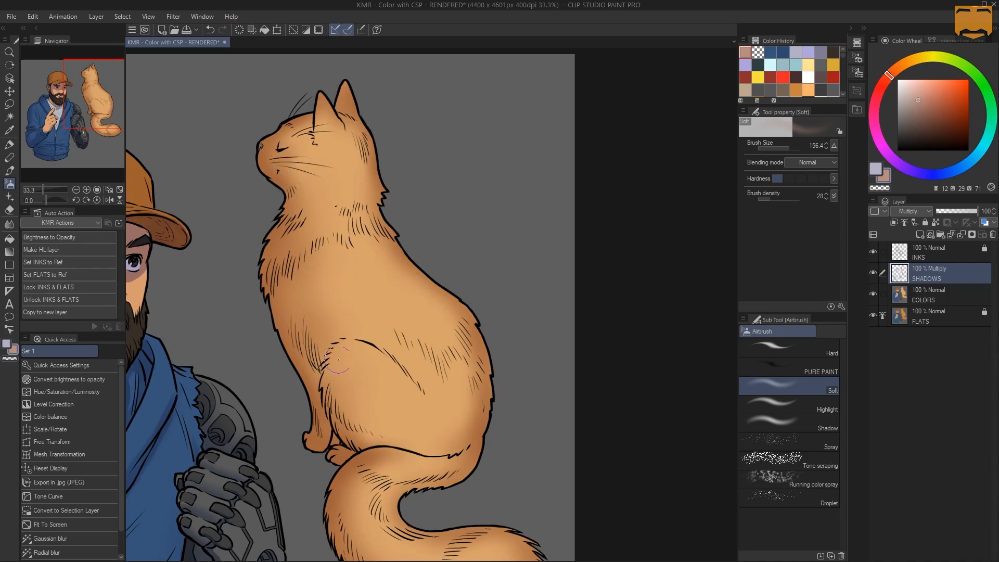
{"action": "mouse_move", "coordinate": [338, 360]}
{"action": "left_mouse_down"}
{"action": "mouse_move", "coordinate": [337, 349]}
{"action": "mouse_move", "coordinate": [348, 436]}
{"action": "left_mouse_up"}
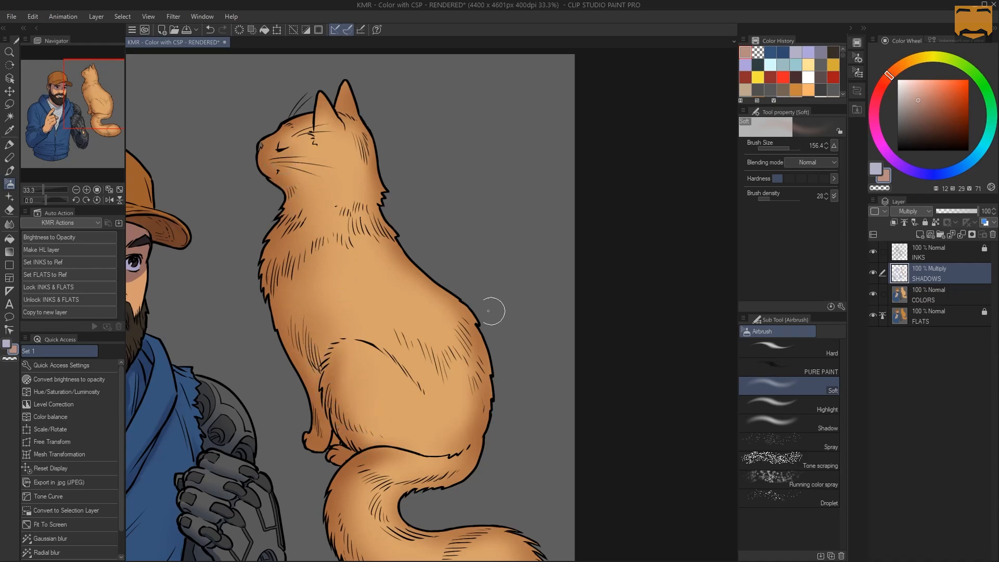
Step: Erase excess shading from the top of the tail with transparent color, and enlarge the Soft airbrush to size 345.6
{"action": "scroll", "coordinate": [490, 312], "scroll_direction": "down", "scroll_amount": 3}
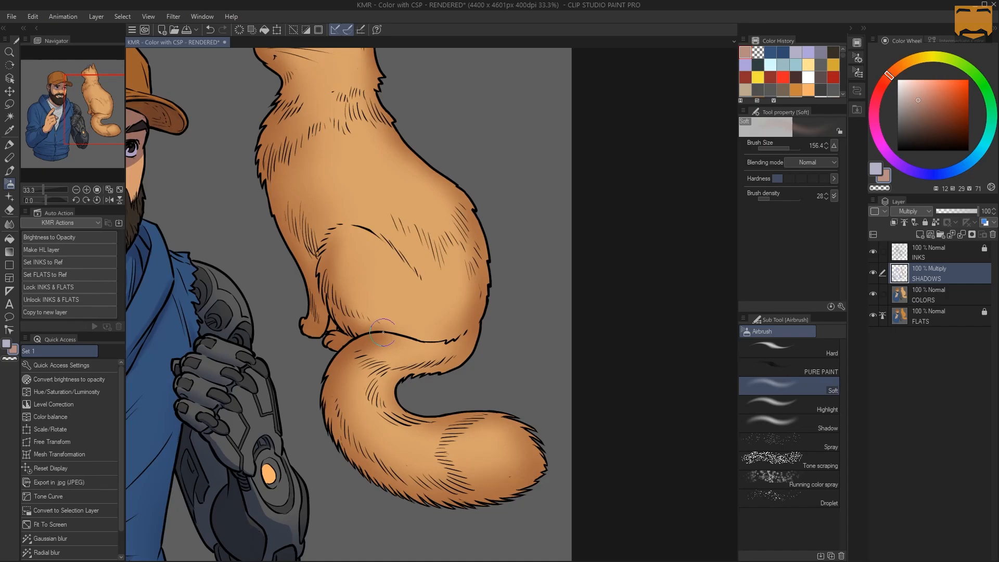
{"action": "key", "text": "c"}
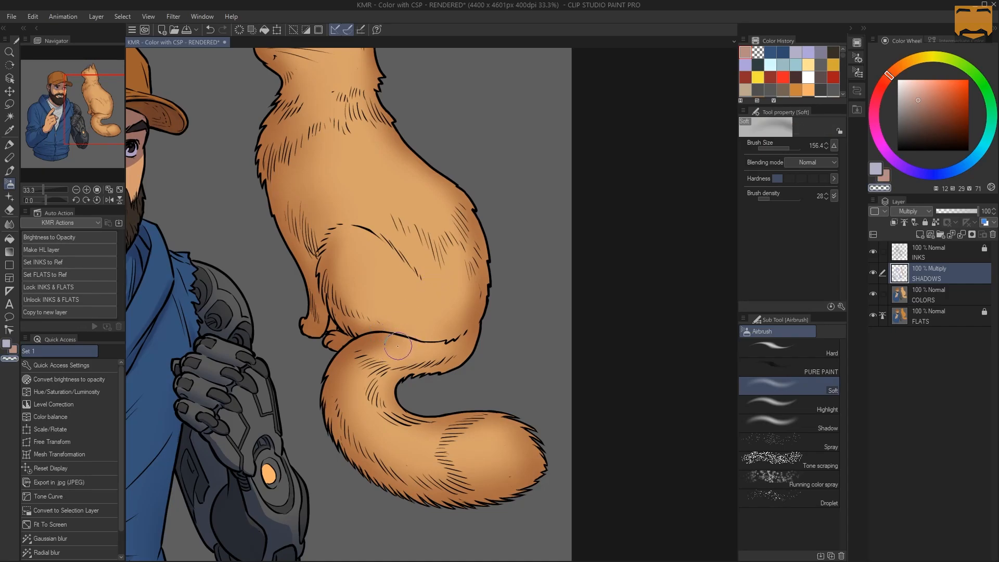
{"action": "mouse_move", "coordinate": [398, 346]}
{"action": "left_mouse_down"}
{"action": "mouse_move", "coordinate": [386, 348]}
{"action": "mouse_move", "coordinate": [409, 333]}
{"action": "mouse_move", "coordinate": [393, 333]}
{"action": "left_mouse_up"}
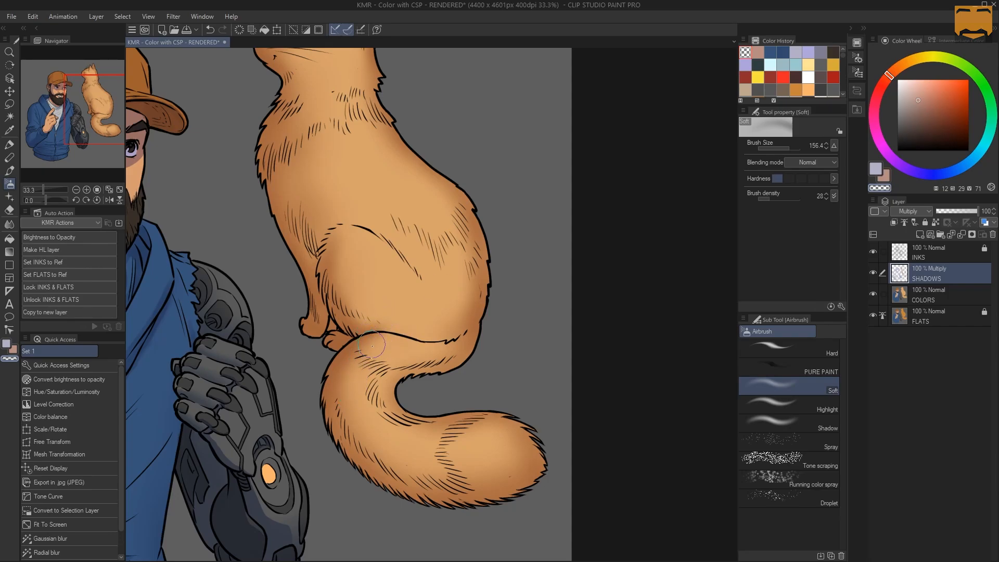
{"action": "left_click_drag", "start_coordinate": [371, 400], "coordinate": [387, 405], "text": "ctrl+alt"}
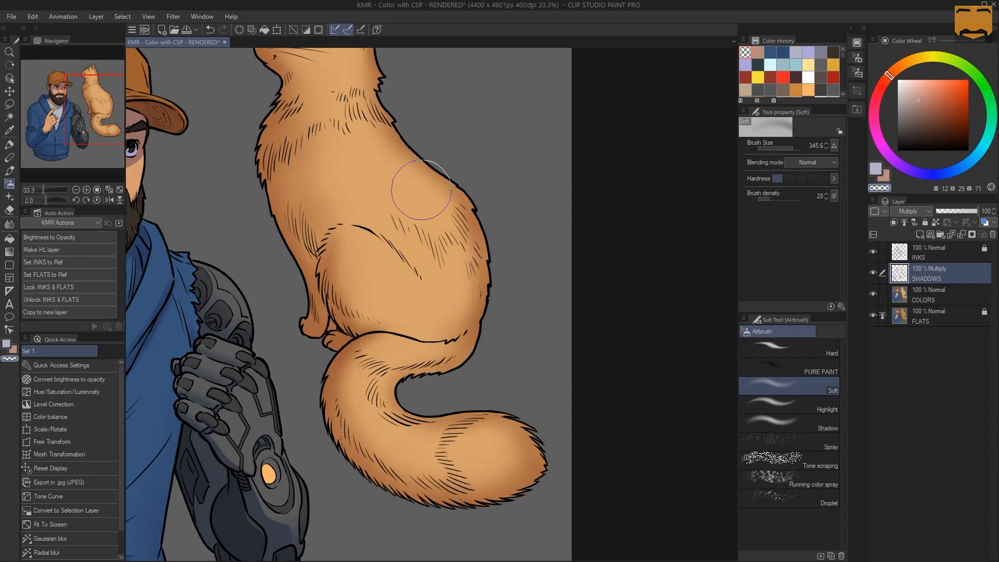
Step: Airbrush broad brown shadows over the cat's body with brush size 706.2, and refine them at size 254.8
{"action": "key", "text": "ctrl+space"}
{"action": "left_click", "coordinate": [405, 197], "text": "alt"}
{"action": "mouse_move", "coordinate": [333, 179]}
{"action": "left_mouse_down"}
{"action": "mouse_move", "coordinate": [460, 204]}
{"action": "mouse_move", "coordinate": [456, 232]}
{"action": "mouse_move", "coordinate": [471, 233]}
{"action": "mouse_move", "coordinate": [462, 227]}
{"action": "mouse_move", "coordinate": [457, 248]}
{"action": "left_mouse_up"}
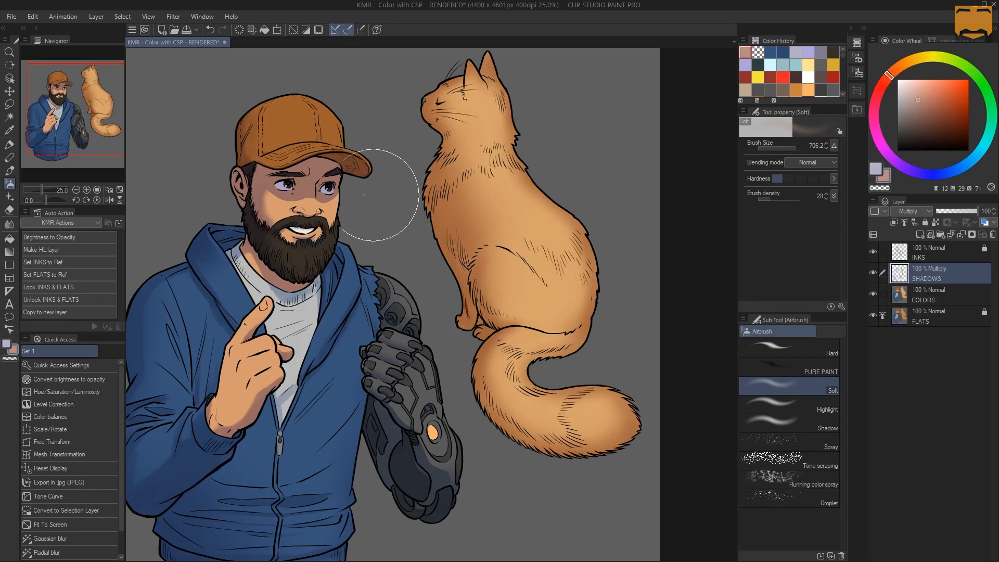
{"action": "left_click_drag", "start_coordinate": [471, 159], "coordinate": [445, 159], "text": "ctrl+alt"}
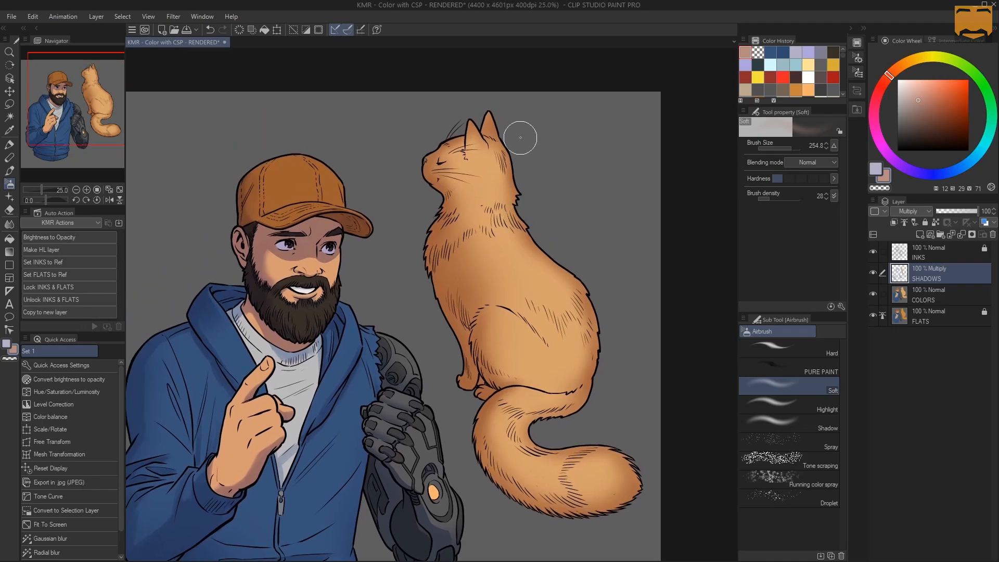
{"action": "left_click_drag", "start_coordinate": [526, 251], "coordinate": [555, 173]}
Step: Isolate the SHADOWS layer to examine its shading alone, and restore the visibility of all layers
{"action": "key", "text": "ctrl+space"}
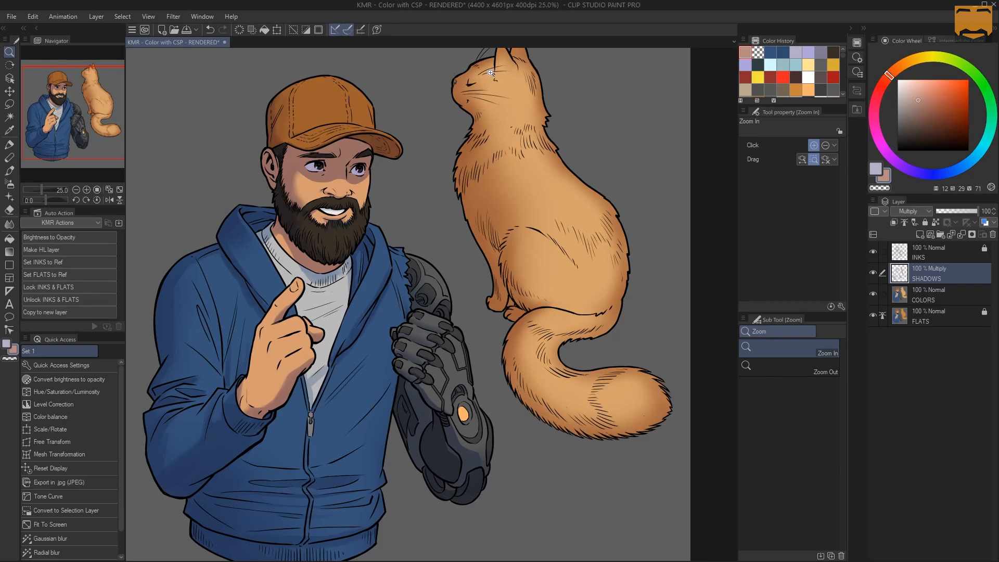
{"action": "left_click", "coordinate": [873, 273], "text": "alt"}
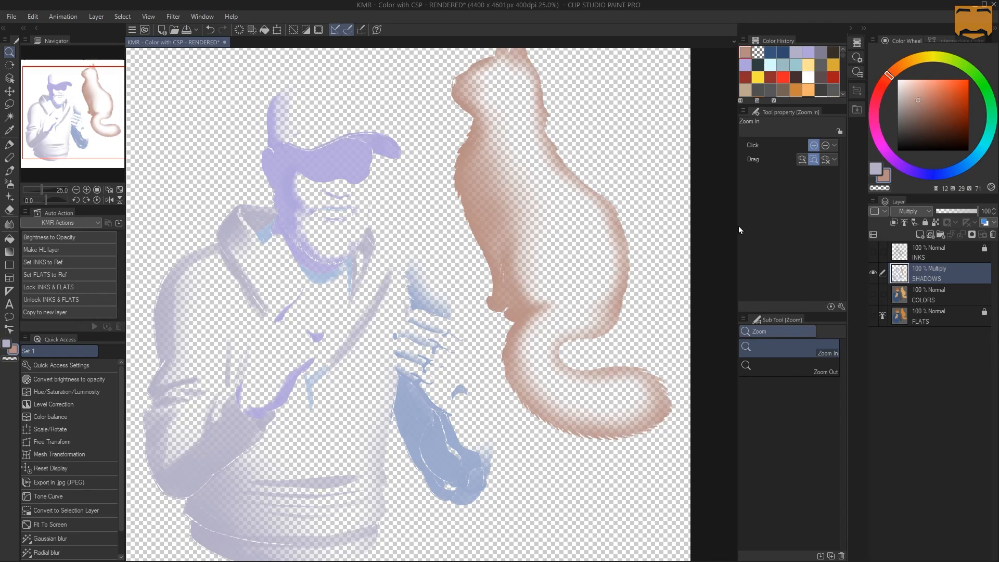
{"action": "left_click", "coordinate": [873, 273], "text": "alt"}
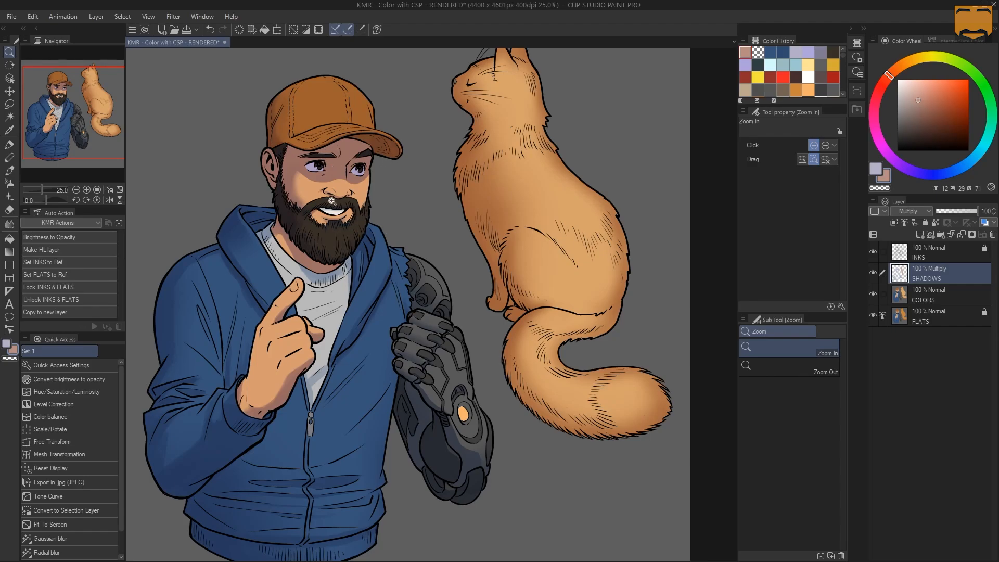
Step: Create a layer named MORE SHADOWS above SHADOWS and set its blending mode to Multiply
{"action": "key", "text": "ctrl+shift+n"}
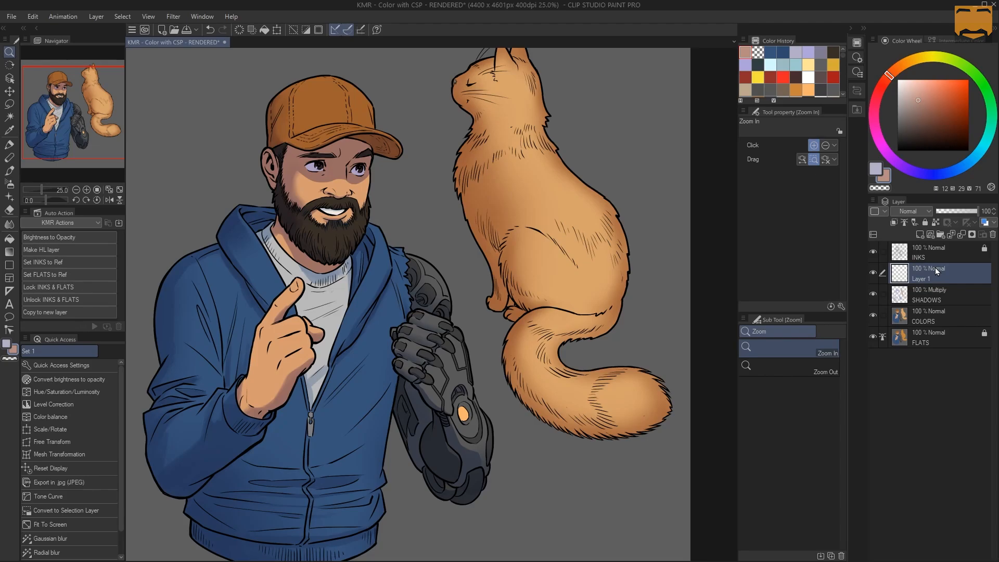
{"action": "left_click", "coordinate": [919, 211]}
{"action": "left_click", "coordinate": [914, 244]}
{"action": "key", "text": "Return"}
Step: Choose a muted blue-gray shadow color with hue 248, saturation 8 and value 68
{"action": "mouse_move", "coordinate": [900, 113]}
{"action": "left_mouse_down"}
{"action": "mouse_move", "coordinate": [895, 70]}
{"action": "mouse_move", "coordinate": [903, 106]}
{"action": "left_mouse_up"}
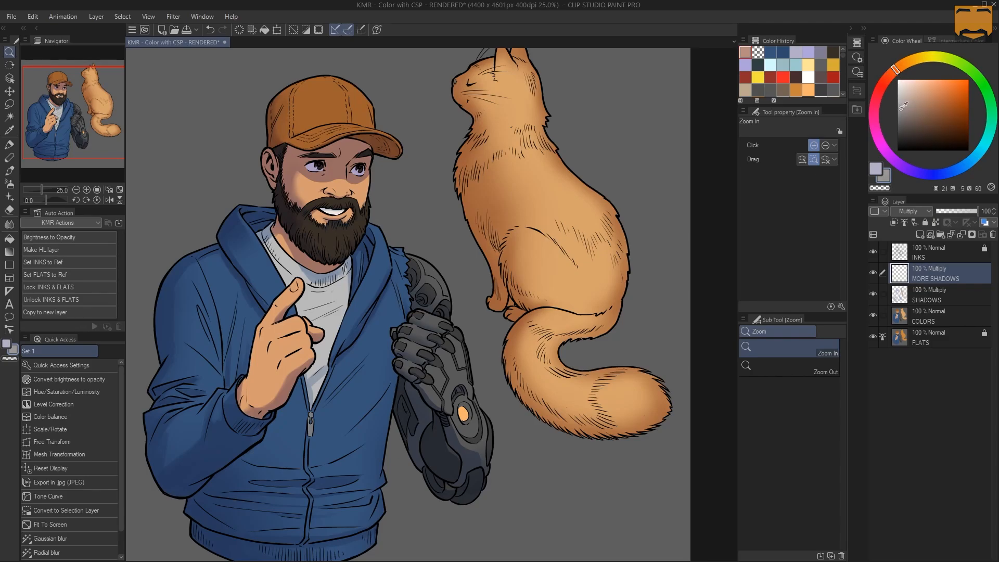
{"action": "left_click_drag", "start_coordinate": [888, 145], "coordinate": [901, 146]}
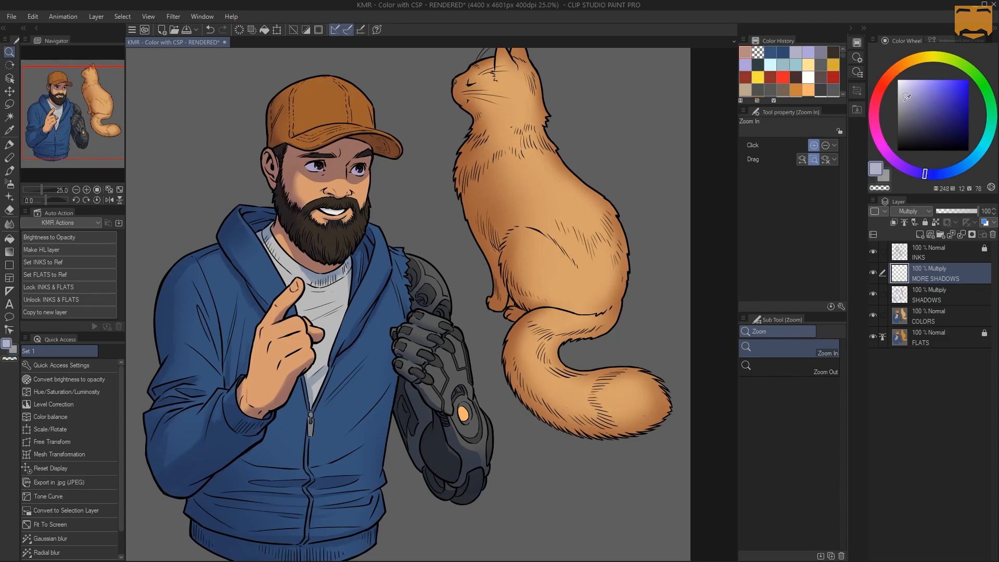
{"action": "left_click_drag", "start_coordinate": [907, 97], "coordinate": [902, 110]}
{"action": "left_click", "coordinate": [884, 176]}
{"action": "left_click", "coordinate": [878, 170]}
{"action": "left_click", "coordinate": [883, 176]}
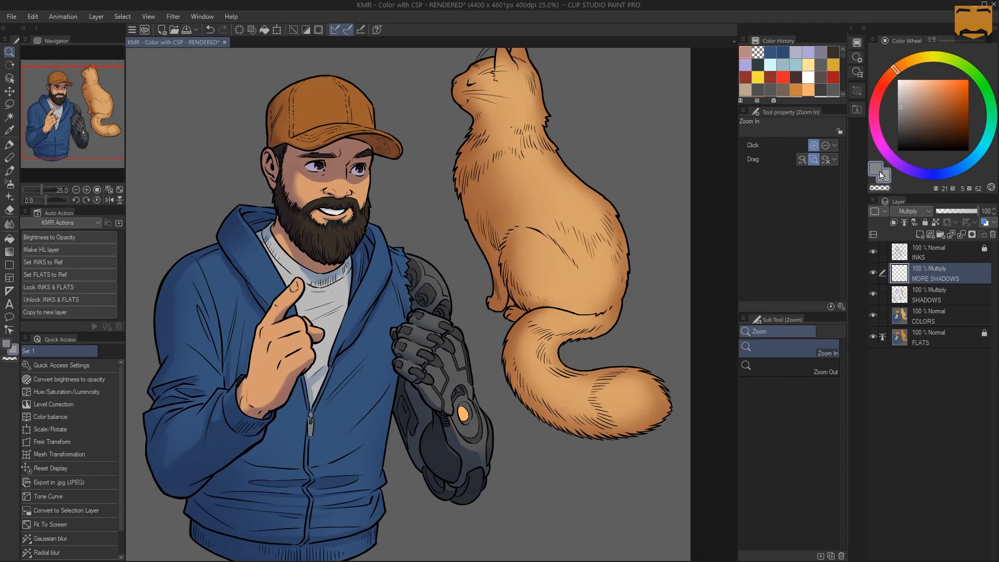
{"action": "left_click", "coordinate": [879, 174]}
{"action": "left_click", "coordinate": [903, 103]}
Step: Select the cap from the referred flats and airbrush a darker shadow under its brim with the Soft brush at size 158.3
{"action": "scroll", "coordinate": [377, 148], "scroll_direction": "up", "scroll_amount": 2}
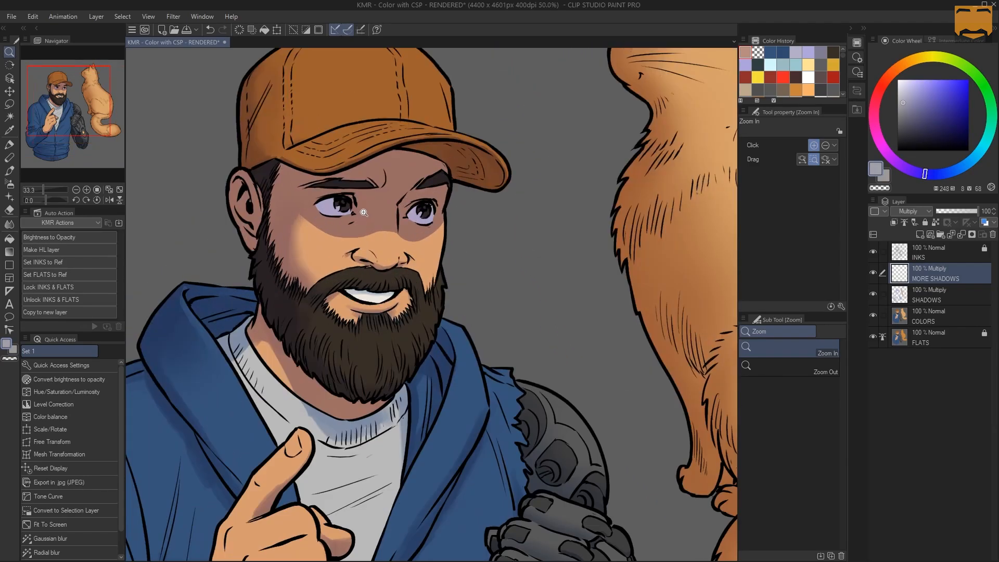
{"action": "key", "text": "w"}
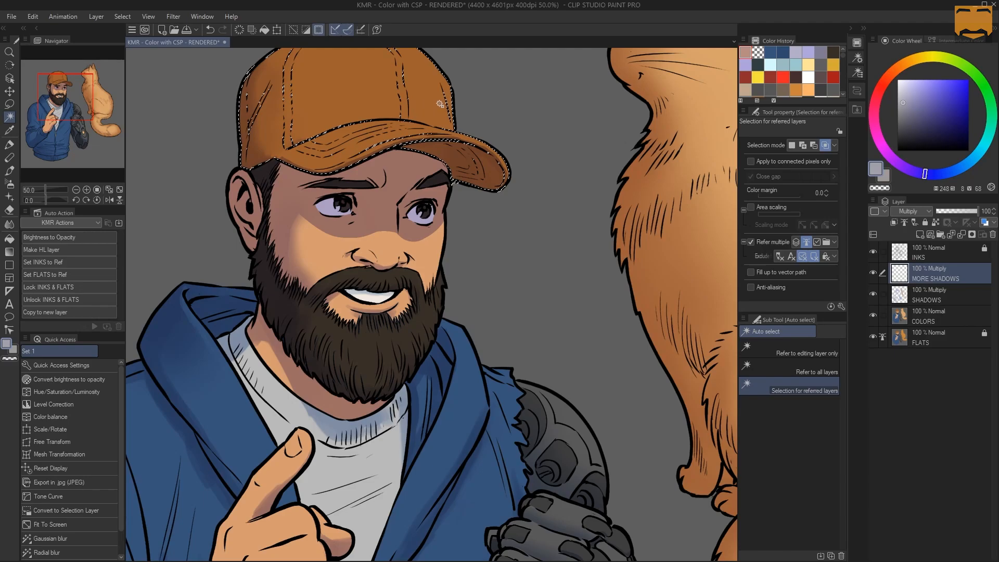
{"action": "left_click_drag", "start_coordinate": [440, 103], "coordinate": [433, 162]}
{"action": "key", "text": "b"}
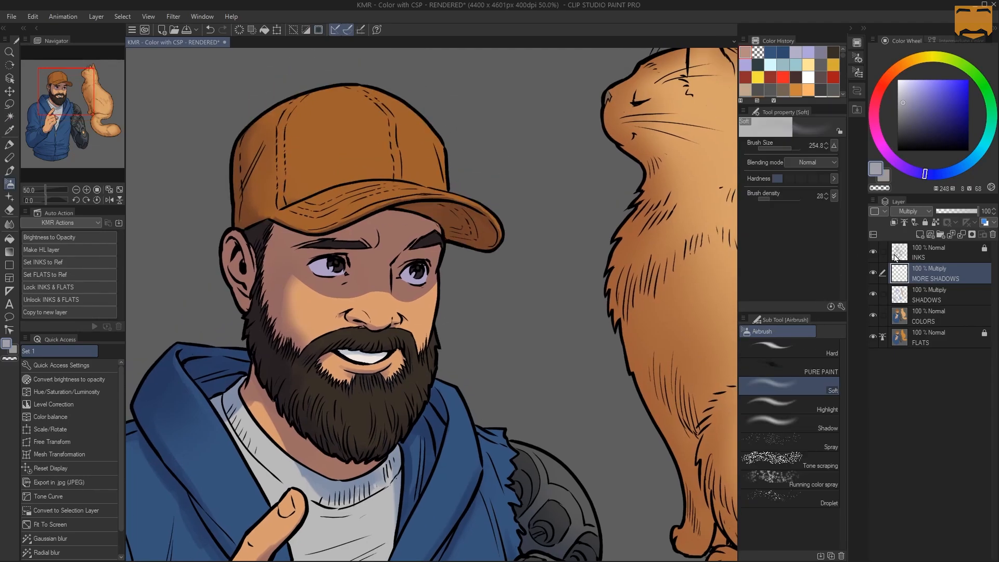
{"action": "mouse_move", "coordinate": [421, 232]}
{"action": "left_mouse_down"}
{"action": "mouse_move", "coordinate": [448, 219]}
{"action": "mouse_move", "coordinate": [390, 208]}
{"action": "mouse_move", "coordinate": [421, 234]}
{"action": "left_mouse_up"}
{"action": "key", "text": "alt"}
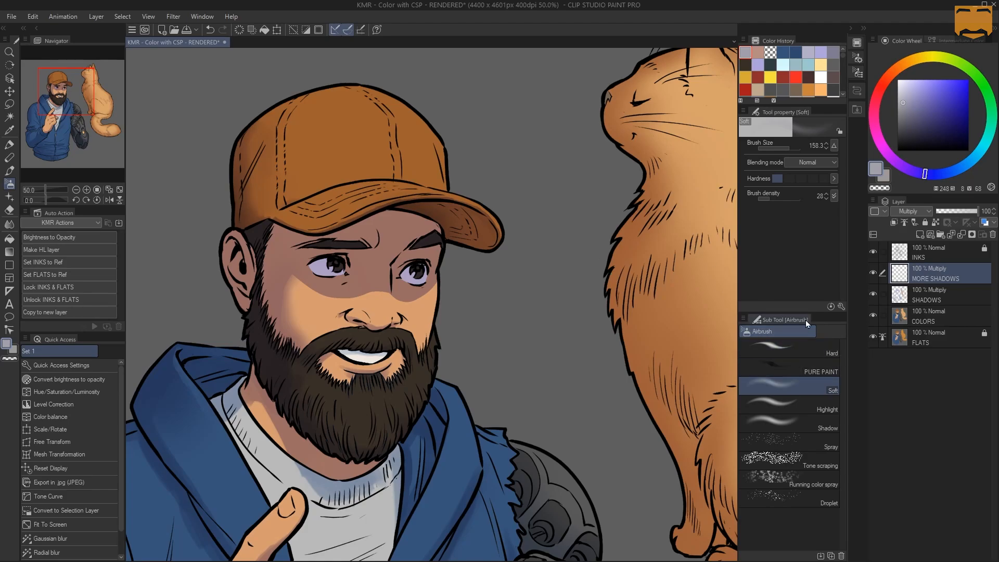
Step: Select the man's skin from the referred flats and airbrush darker Soft shadows on his ear and on the forehead beneath the cap brim
{"action": "key", "text": "w"}
{"action": "left_click", "coordinate": [389, 235]}
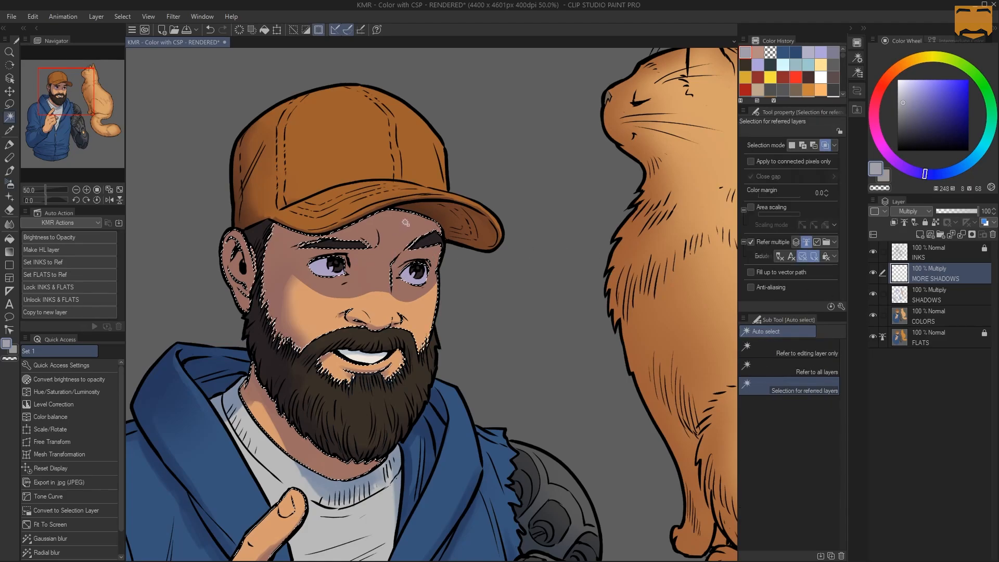
{"action": "key", "text": "ctrl+space"}
{"action": "left_click", "coordinate": [400, 227]}
{"action": "left_click_drag", "start_coordinate": [391, 232], "coordinate": [450, 199]}
{"action": "key", "text": "ctrl+h"}
{"action": "key", "text": "b"}
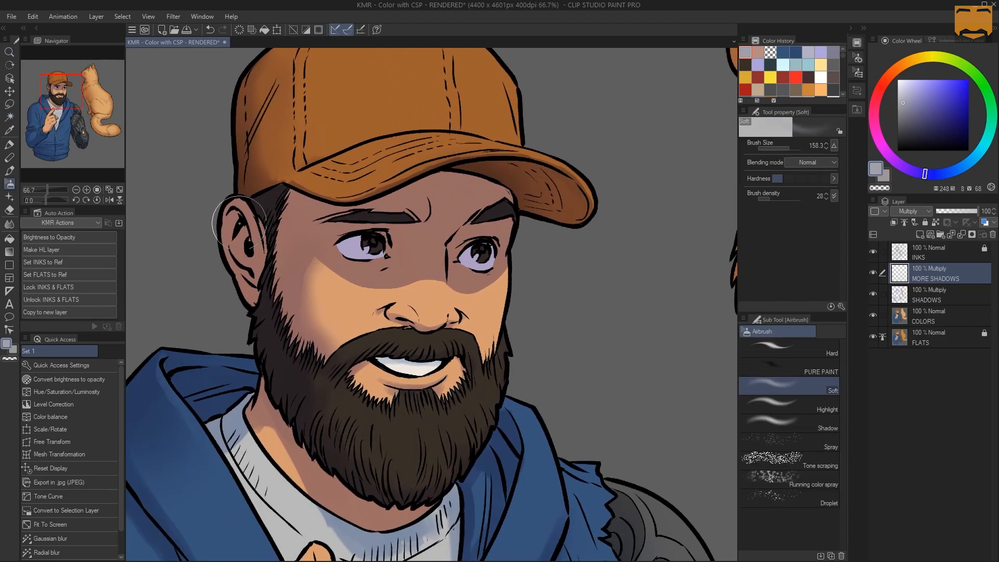
{"action": "mouse_move", "coordinate": [228, 227]}
{"action": "left_mouse_down"}
{"action": "mouse_move", "coordinate": [234, 218]}
{"action": "mouse_move", "coordinate": [246, 240]}
{"action": "left_mouse_up"}
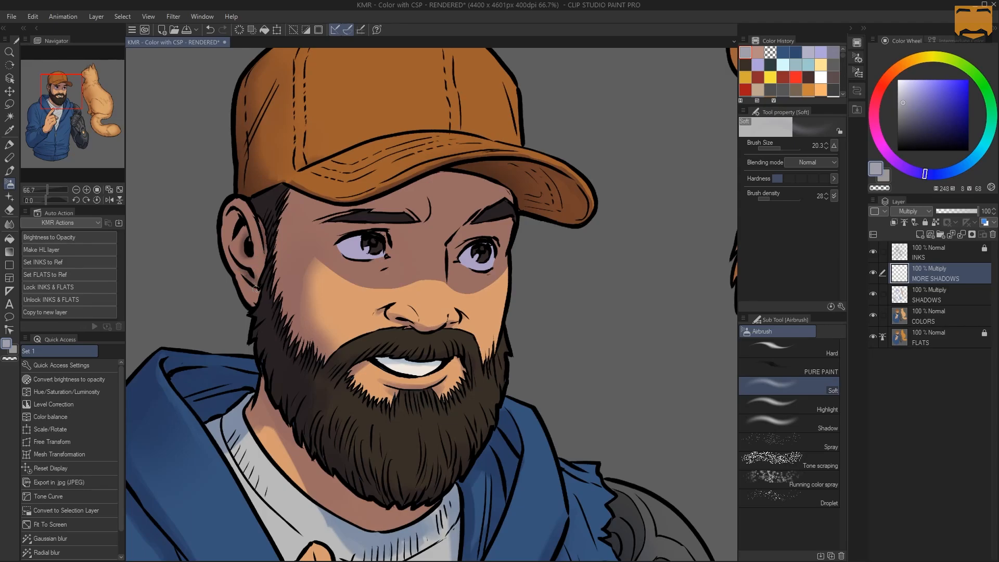
{"action": "mouse_move", "coordinate": [326, 214]}
{"action": "left_mouse_down", "text": "ctrl+alt"}
{"action": "mouse_move", "coordinate": [275, 196]}
{"action": "mouse_move", "coordinate": [357, 209]}
{"action": "mouse_move", "coordinate": [431, 191]}
{"action": "mouse_move", "coordinate": [384, 206]}
{"action": "mouse_move", "coordinate": [436, 176]}
{"action": "mouse_move", "coordinate": [516, 197]}
{"action": "mouse_move", "coordinate": [541, 183]}
{"action": "mouse_move", "coordinate": [518, 196]}
{"action": "mouse_move", "coordinate": [465, 174]}
{"action": "mouse_move", "coordinate": [504, 194]}
{"action": "mouse_move", "coordinate": [415, 211]}
{"action": "mouse_move", "coordinate": [388, 205]}
{"action": "mouse_move", "coordinate": [371, 227]}
{"action": "mouse_move", "coordinate": [344, 225]}
{"action": "mouse_move", "coordinate": [397, 223]}
{"action": "mouse_move", "coordinate": [373, 242]}
{"action": "mouse_move", "coordinate": [381, 245]}
{"action": "mouse_move", "coordinate": [343, 230]}
{"action": "mouse_move", "coordinate": [476, 228]}
{"action": "mouse_move", "coordinate": [457, 248]}
{"action": "mouse_move", "coordinate": [467, 225]}
{"action": "mouse_move", "coordinate": [465, 236]}
{"action": "mouse_move", "coordinate": [489, 222]}
{"action": "mouse_move", "coordinate": [454, 243]}
{"action": "left_mouse_up", "text": "ctrl+alt"}
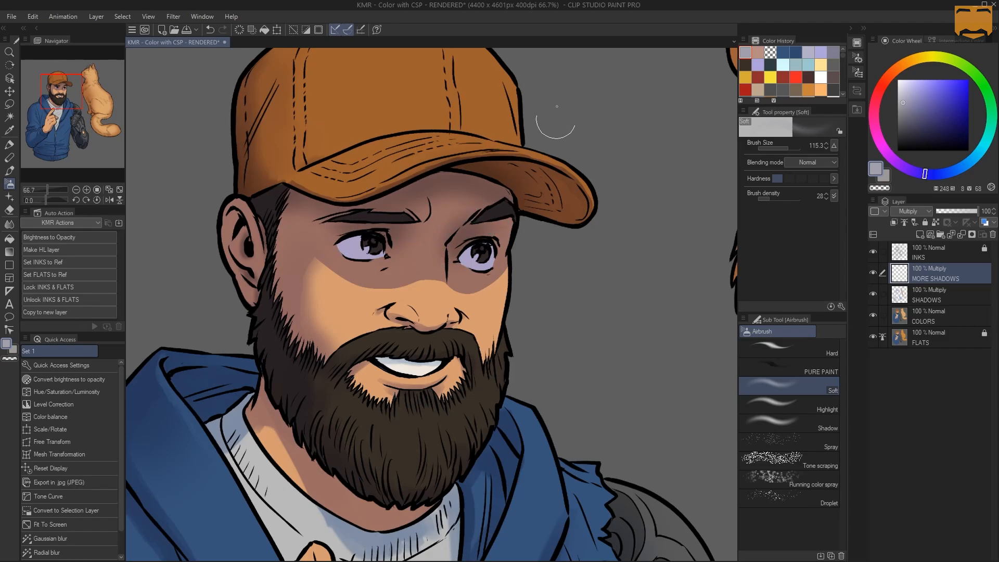
Step: Airbrush a darker shadow on the neck under the beard with the Soft brush at size 115.3
{"action": "scroll", "coordinate": [392, 282], "scroll_direction": "down", "scroll_amount": 3}
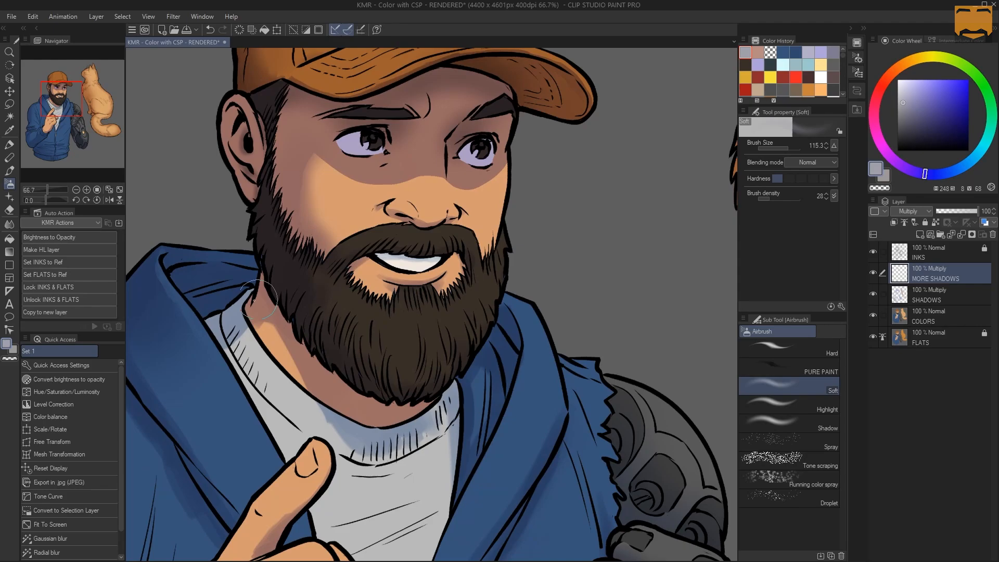
{"action": "mouse_move", "coordinate": [294, 336]}
{"action": "left_mouse_down"}
{"action": "mouse_move", "coordinate": [358, 407]}
{"action": "mouse_move", "coordinate": [420, 405]}
{"action": "mouse_move", "coordinate": [392, 406]}
{"action": "mouse_move", "coordinate": [414, 404]}
{"action": "left_mouse_up"}
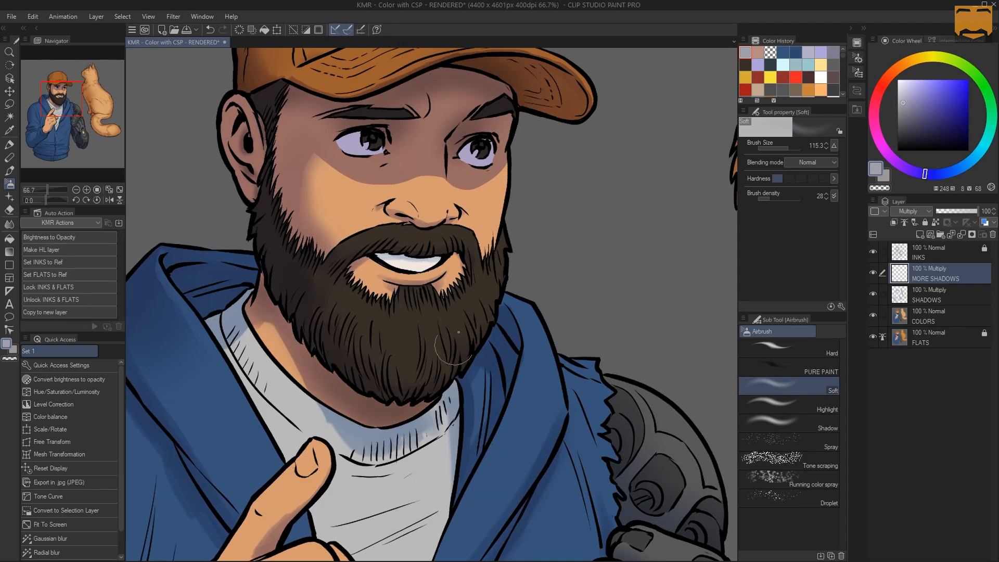
{"action": "left_click_drag", "start_coordinate": [418, 349], "coordinate": [395, 349]}
{"action": "left_click_drag", "start_coordinate": [422, 150], "coordinate": [412, 150]}
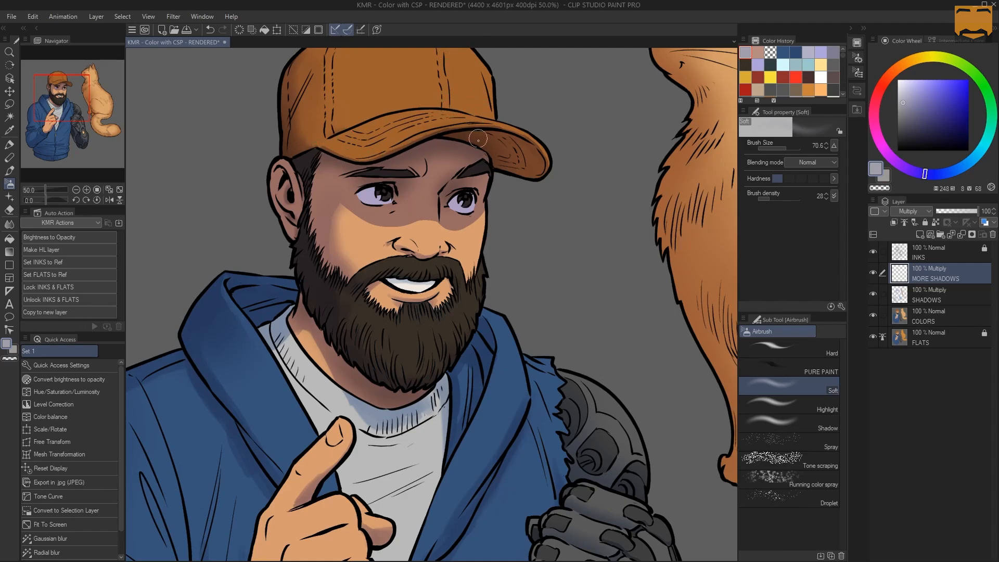
Step: Soften the darker forehead shadow around the brows using the Soft airbrush with transparent color
{"action": "key", "text": "ctrl+space"}
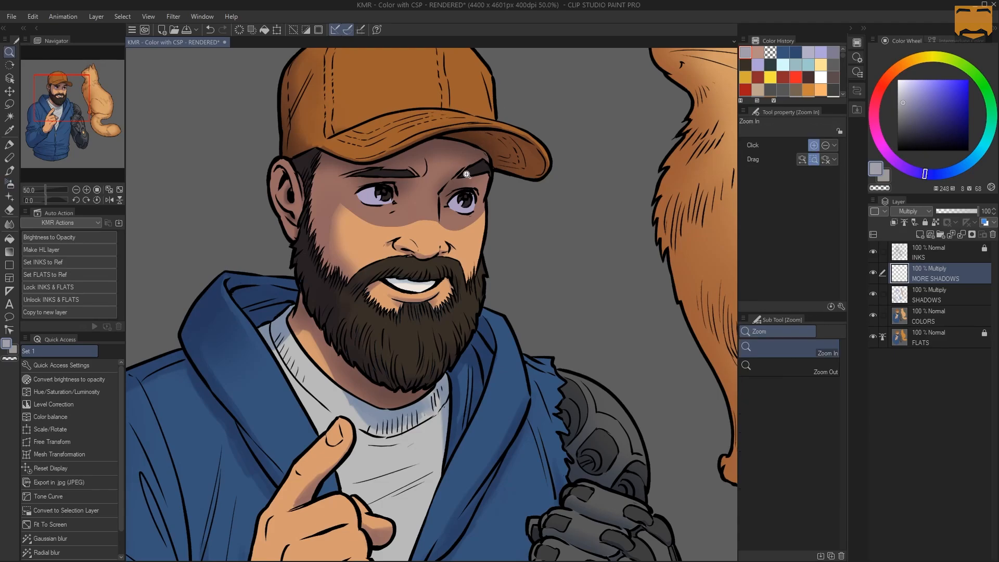
{"action": "left_click", "coordinate": [467, 176], "text": "alt"}
{"action": "double_click", "coordinate": [525, 168]}
{"action": "key", "text": "b"}
{"action": "key", "text": "c"}
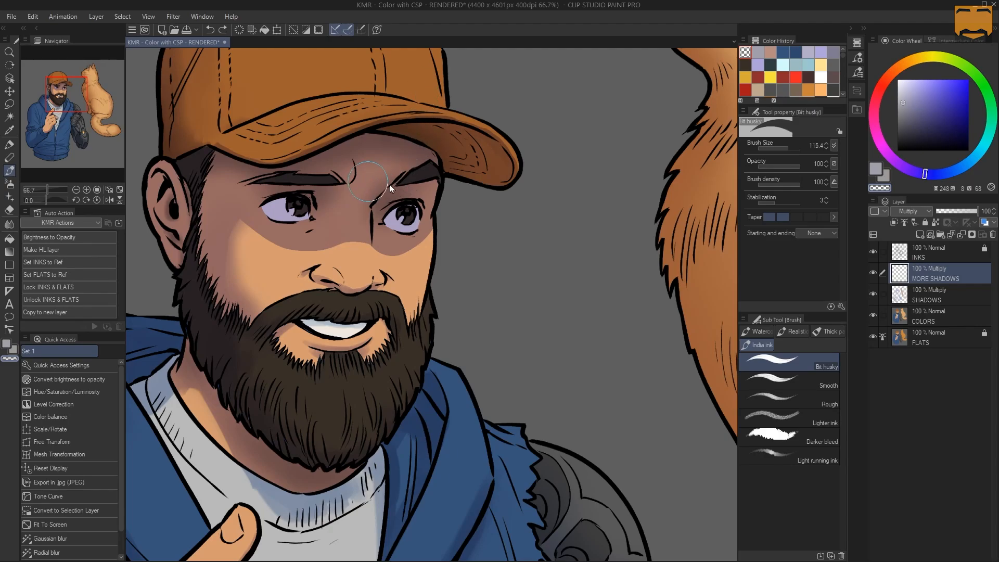
{"action": "left_click_drag", "start_coordinate": [368, 181], "coordinate": [376, 186], "text": "ctrl+alt"}
{"action": "key", "text": "b"}
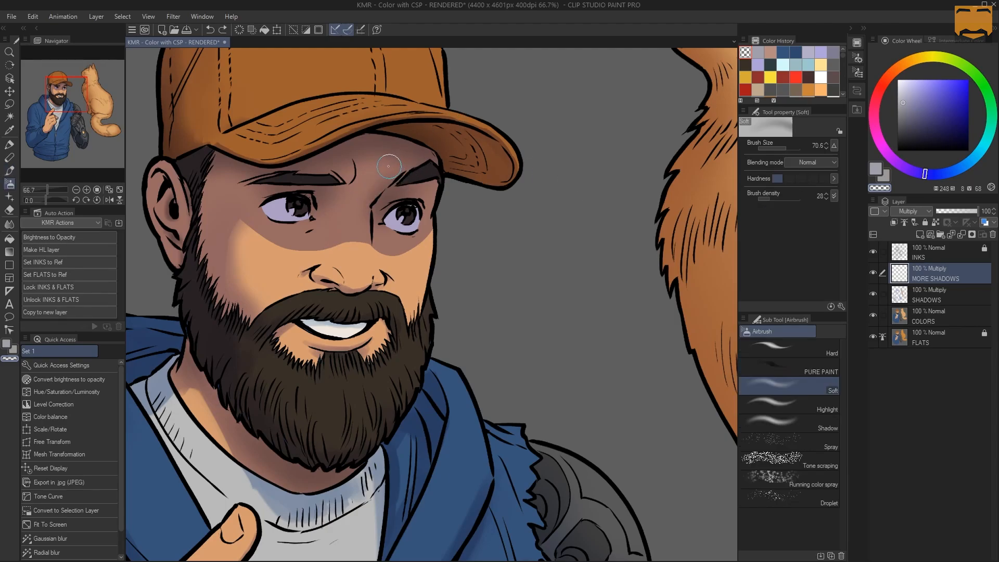
{"action": "key", "text": "bracketright"}
{"action": "key", "text": "bracketright"}
{"action": "key", "text": "bracketleft"}
{"action": "key", "text": "bracketleft"}
{"action": "key", "text": "bracketleft"}
{"action": "key", "text": "bracketleft"}
{"action": "key", "text": "bracketleft"}
{"action": "key", "text": "bracketleft"}
{"action": "key", "text": "bracketleft"}
Step: Keep MORE SHADOWS as the active layer and select the blue hoodie from the referred flats
{"action": "key", "text": "slash"}
{"action": "left_click", "coordinate": [412, 244], "text": "alt"}
{"action": "left_click", "coordinate": [411, 244], "text": "alt"}
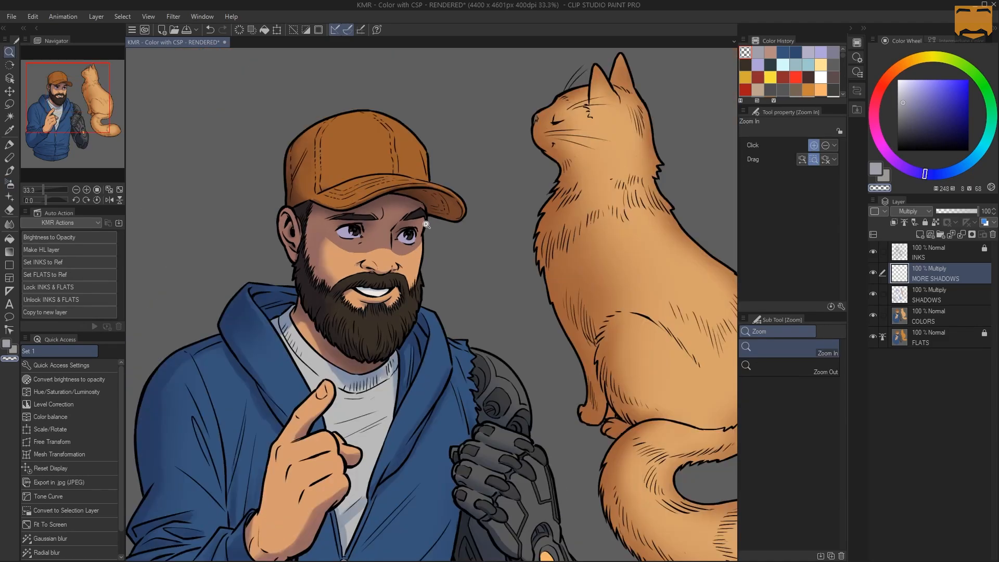
{"action": "left_click_drag", "start_coordinate": [423, 249], "coordinate": [409, 160]}
{"action": "left_click_drag", "start_coordinate": [406, 237], "coordinate": [435, 209]}
{"action": "left_click", "coordinate": [437, 190]}
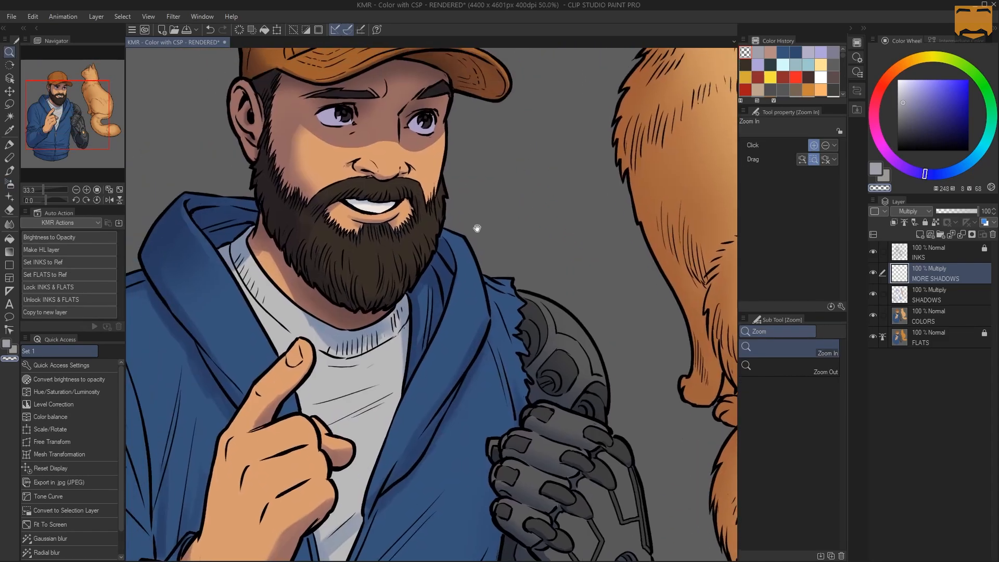
{"action": "key", "text": "m"}
{"action": "left_click", "coordinate": [900, 313]}
{"action": "left_click", "coordinate": [934, 273]}
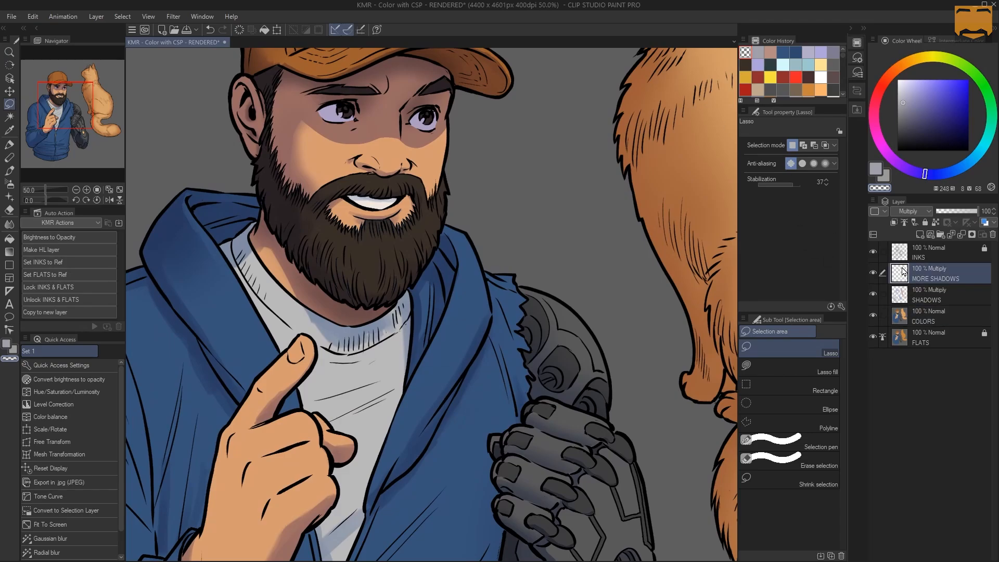
{"action": "key", "text": "w"}
{"action": "left_click", "coordinate": [236, 207]}
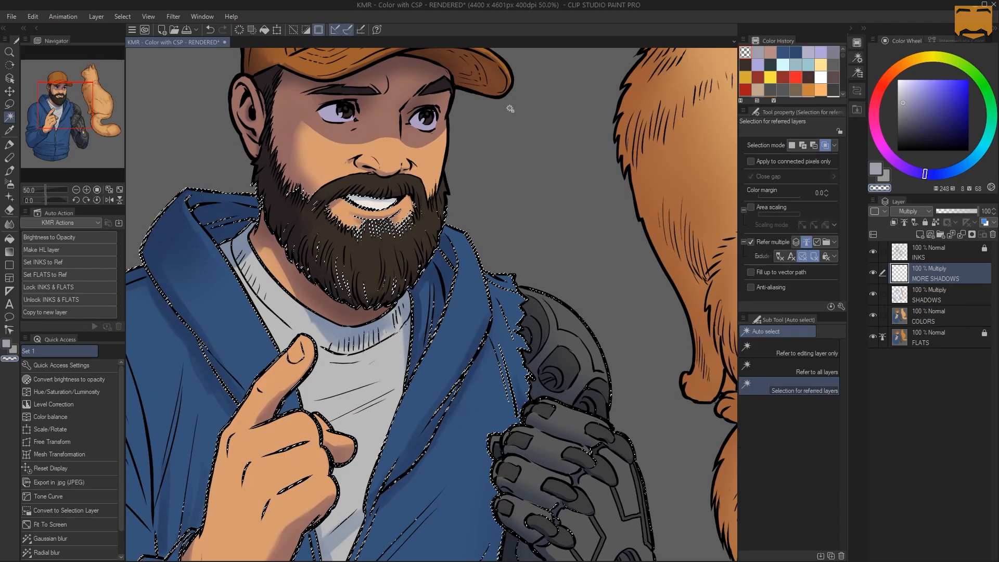
Step: Hide the selection border and airbrush a darker shadow inside the hood behind the neck with the Soft brush
{"action": "key", "text": "ctrl+h"}
{"action": "key", "text": "b"}
{"action": "key", "text": "]"}
{"action": "key", "text": "]"}
{"action": "key", "text": "]"}
{"action": "key", "text": "]"}
{"action": "key", "text": "]"}
{"action": "key", "text": "]"}
{"action": "key", "text": "]"}
{"action": "key", "text": "]"}
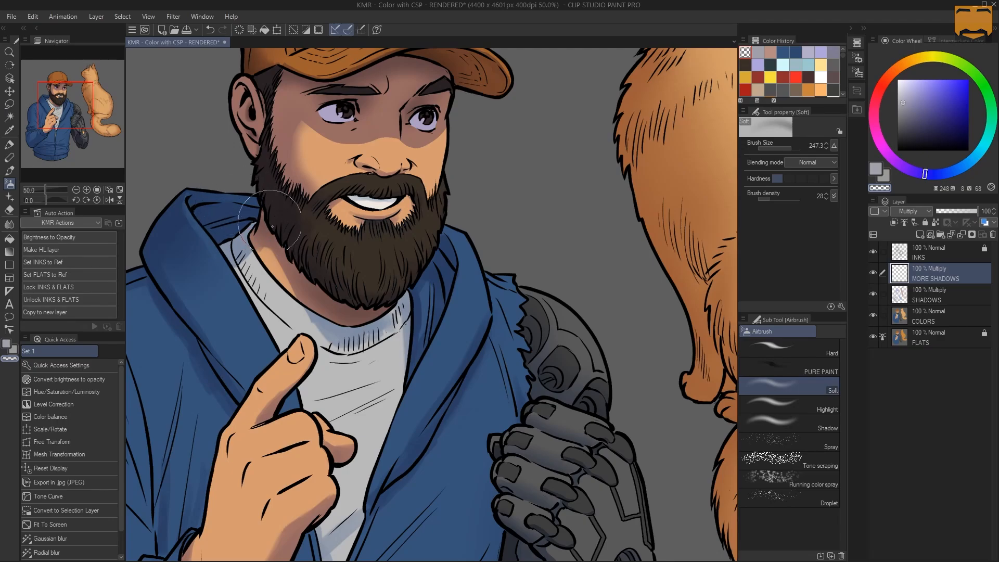
{"action": "mouse_move", "coordinate": [232, 183]}
{"action": "left_mouse_down"}
{"action": "mouse_move", "coordinate": [259, 197]}
{"action": "mouse_move", "coordinate": [255, 209]}
{"action": "mouse_move", "coordinate": [232, 223]}
{"action": "mouse_move", "coordinate": [209, 204]}
{"action": "left_mouse_up"}
{"action": "key", "text": "c"}
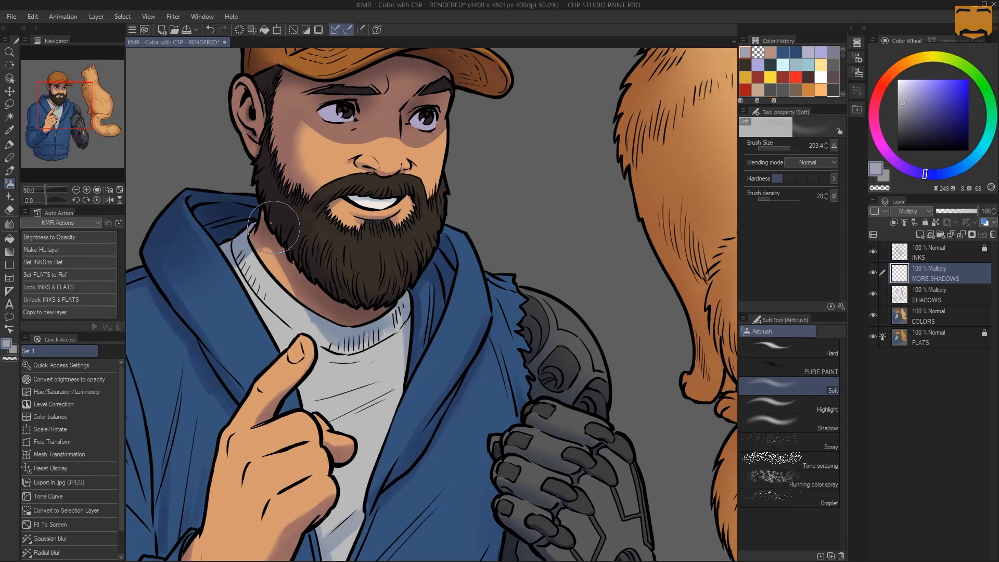
Step: Airbrush a darker shadow along the underside of the bent sleeve and elbow with the Soft brush at size 203.4
{"action": "left_click", "coordinate": [406, 265], "text": "alt"}
{"action": "left_click_drag", "start_coordinate": [427, 240], "coordinate": [444, 126]}
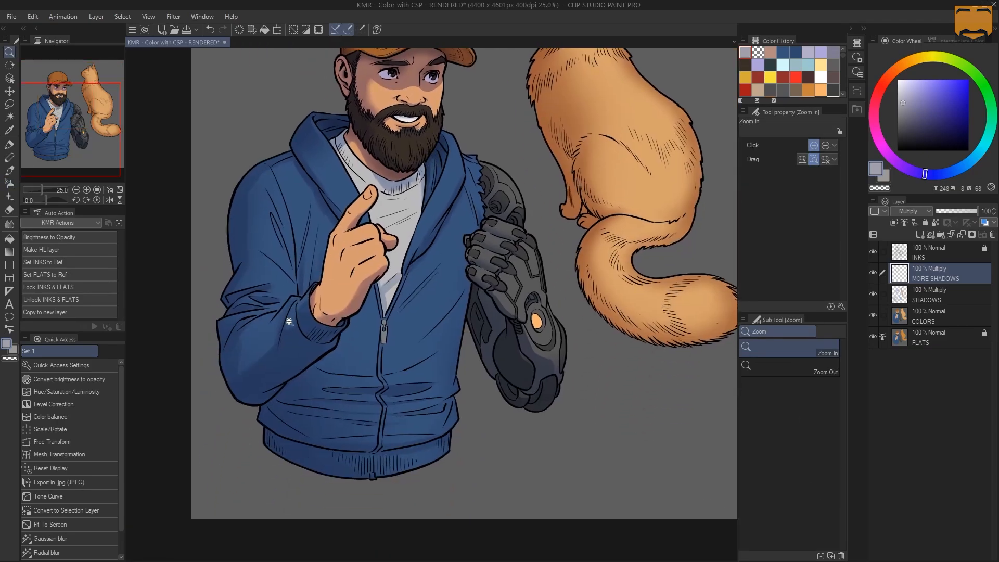
{"action": "left_click", "coordinate": [307, 342], "text": "ctrl"}
{"action": "left_click_drag", "start_coordinate": [306, 360], "coordinate": [385, 270]}
{"action": "left_click", "coordinate": [373, 271], "text": "ctrl"}
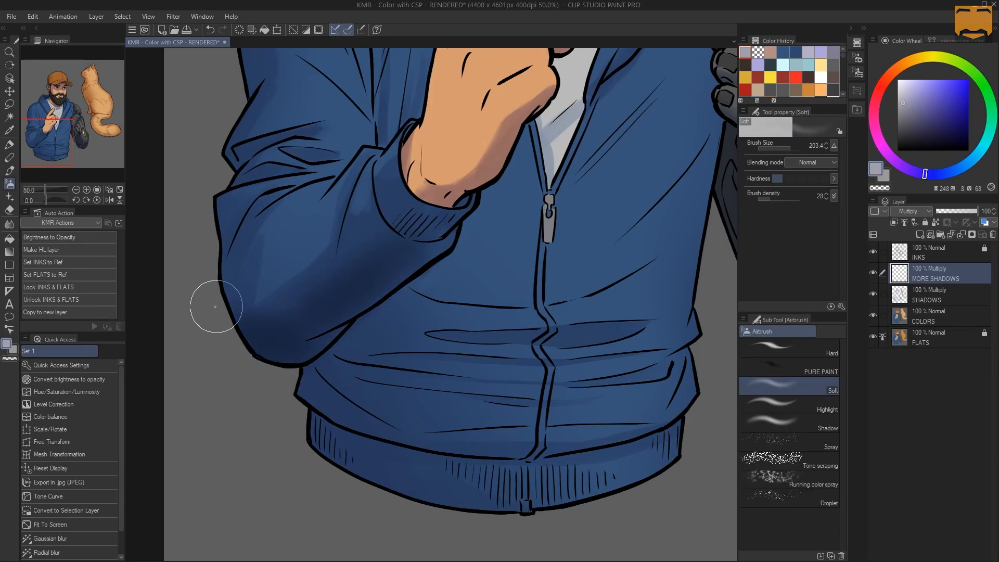
{"action": "left_click_drag", "start_coordinate": [232, 327], "coordinate": [272, 353]}
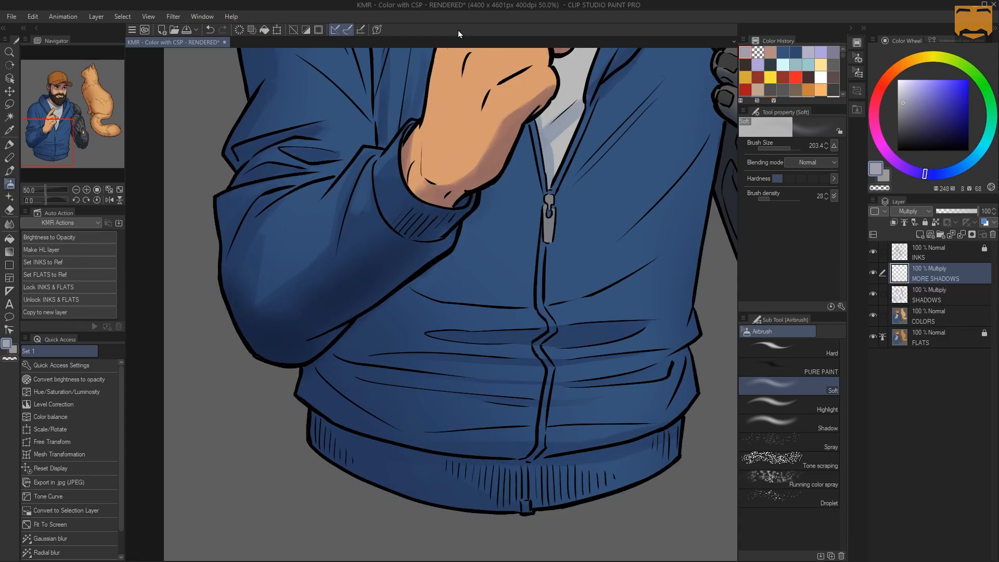
Step: Darken the upper sleeve's outer edge and the folds above the elbow, using Soft brush size 53.6 for the folds
{"action": "left_click_drag", "start_coordinate": [268, 175], "coordinate": [252, 279]}
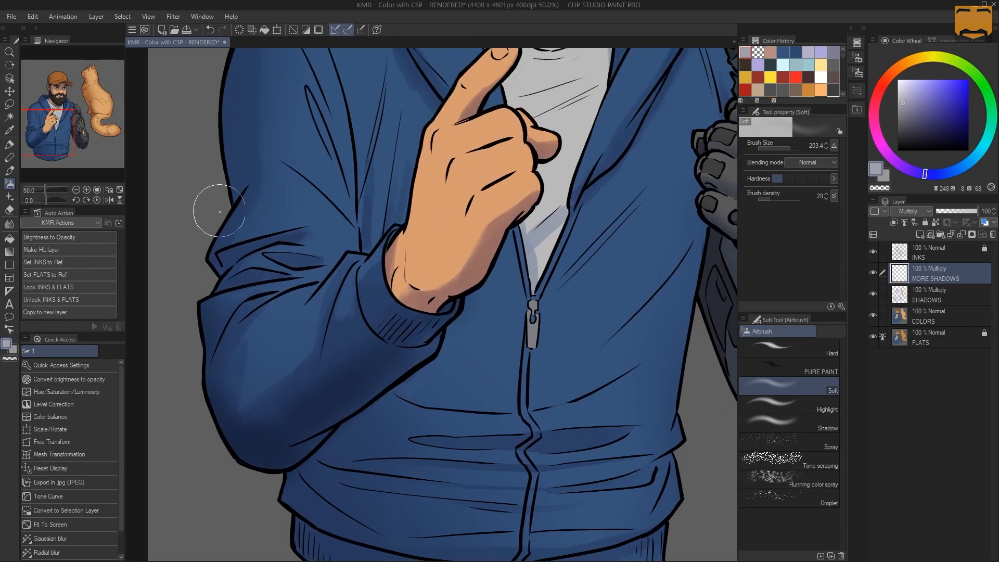
{"action": "mouse_move", "coordinate": [218, 214]}
{"action": "left_mouse_down"}
{"action": "mouse_move", "coordinate": [220, 234]}
{"action": "mouse_move", "coordinate": [209, 228]}
{"action": "mouse_move", "coordinate": [217, 224]}
{"action": "left_mouse_up"}
{"action": "left_click_drag", "start_coordinate": [228, 260], "coordinate": [257, 244]}
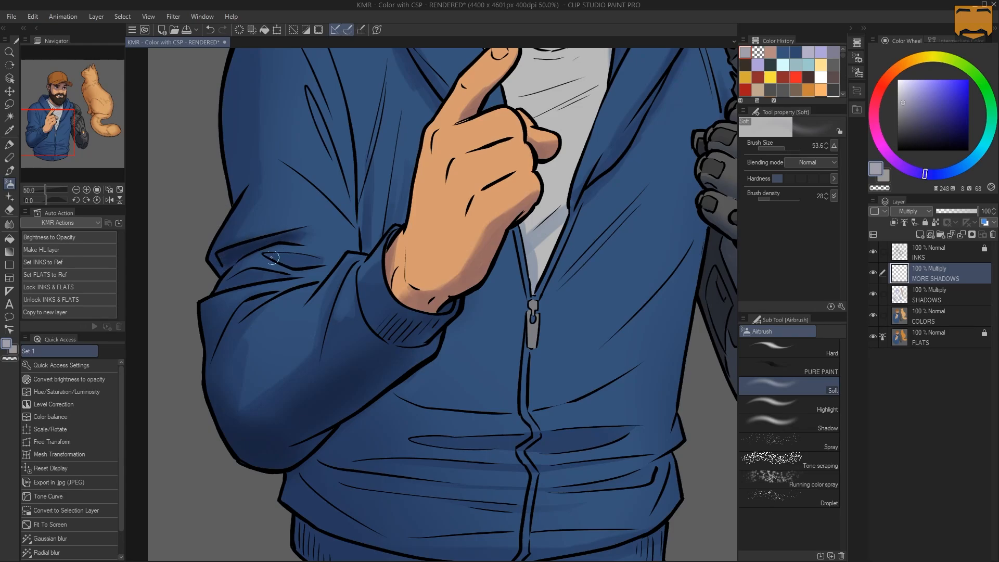
{"action": "left_click_drag", "start_coordinate": [258, 276], "coordinate": [245, 276]}
Step: Airbrush a broad darker shadow over the lower part of the hoodie with the Soft brush at size 511.8
{"action": "key", "text": "/"}
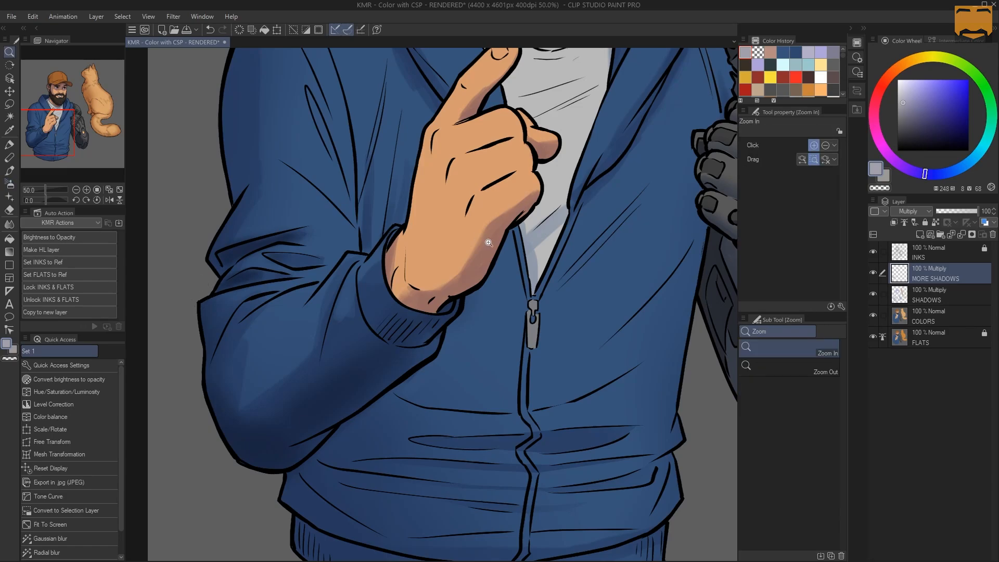
{"action": "left_click", "coordinate": [530, 312], "text": "alt"}
{"action": "left_click", "coordinate": [529, 312], "text": "alt"}
{"action": "left_click_drag", "start_coordinate": [584, 275], "coordinate": [458, 251]}
{"action": "left_click", "coordinate": [429, 254], "text": "alt"}
{"action": "left_click", "coordinate": [429, 253], "text": "alt"}
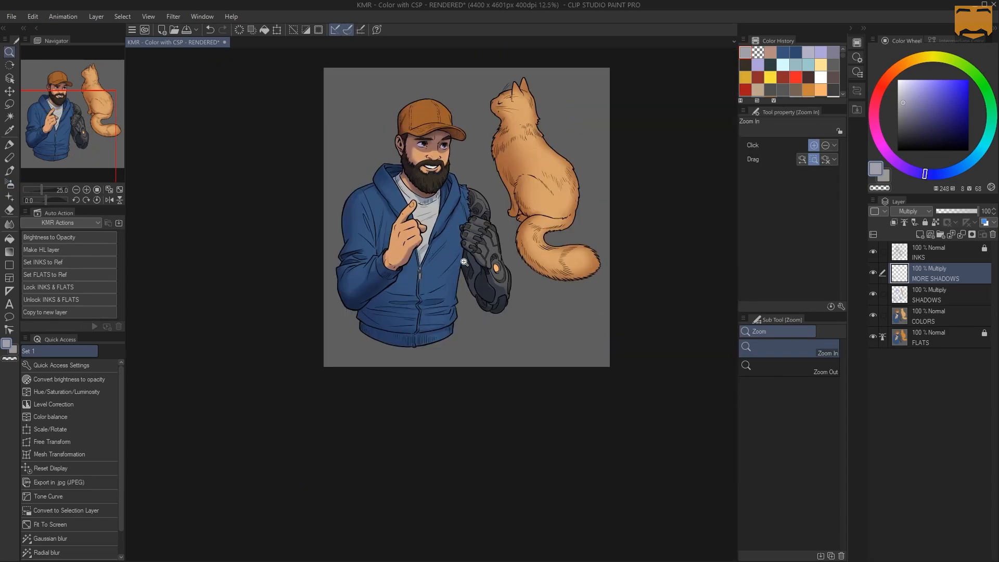
{"action": "left_click", "coordinate": [418, 289]}
{"action": "left_click", "coordinate": [418, 289]}
{"action": "left_click", "coordinate": [418, 289]}
{"action": "key", "text": "b"}
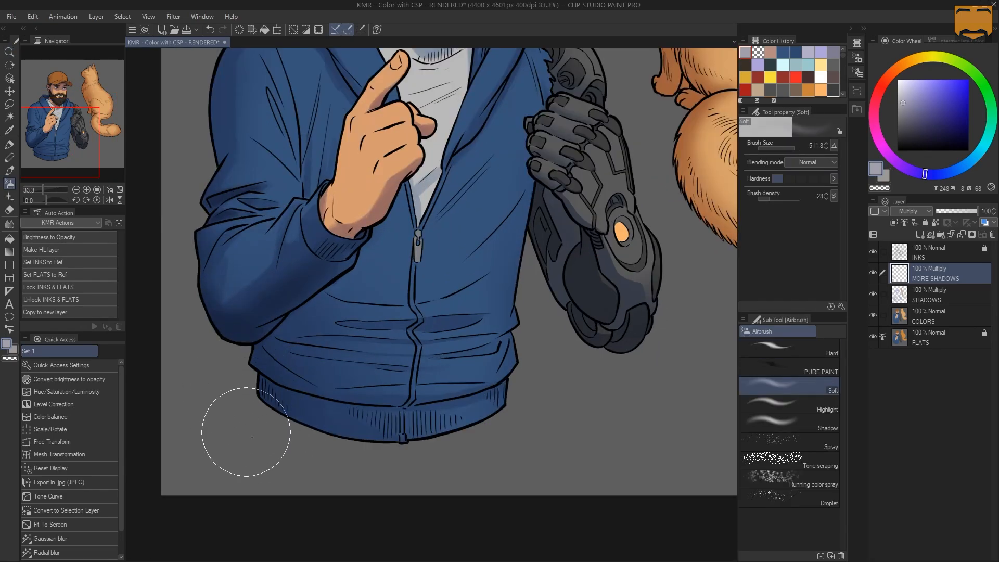